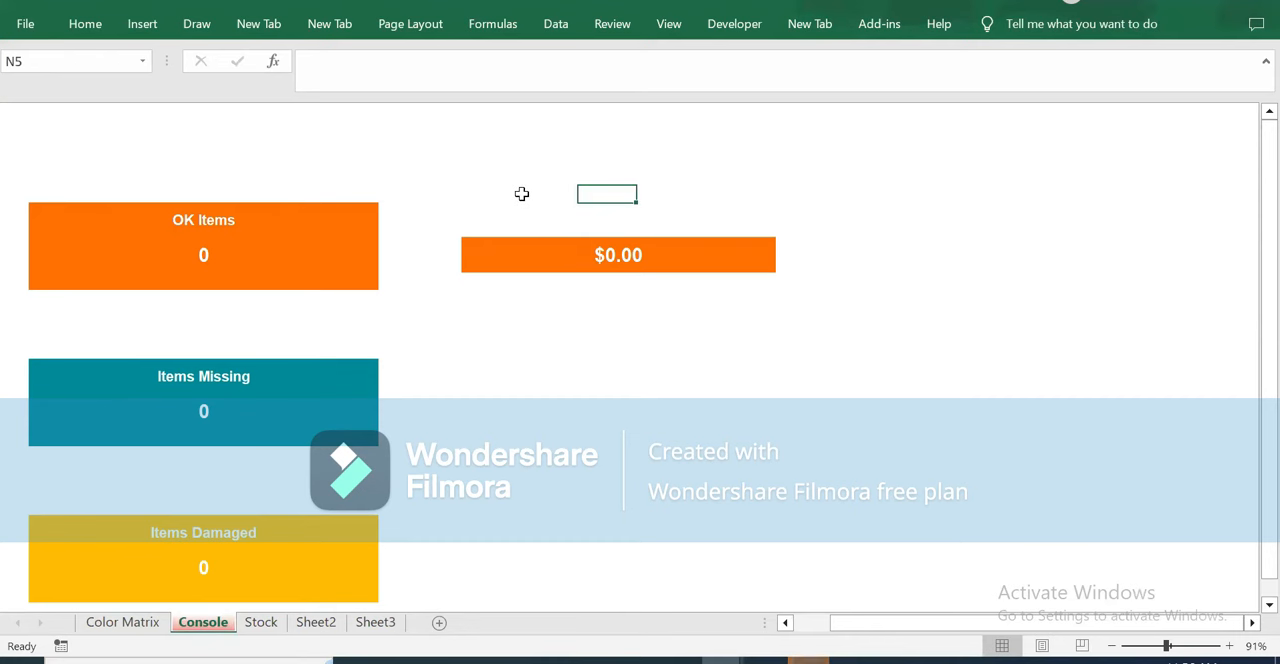
Review the OK Items, Items Missing and Items Damaged blocks on the Console sheet.
{"action": "left_click", "coordinate": [480, 207]}
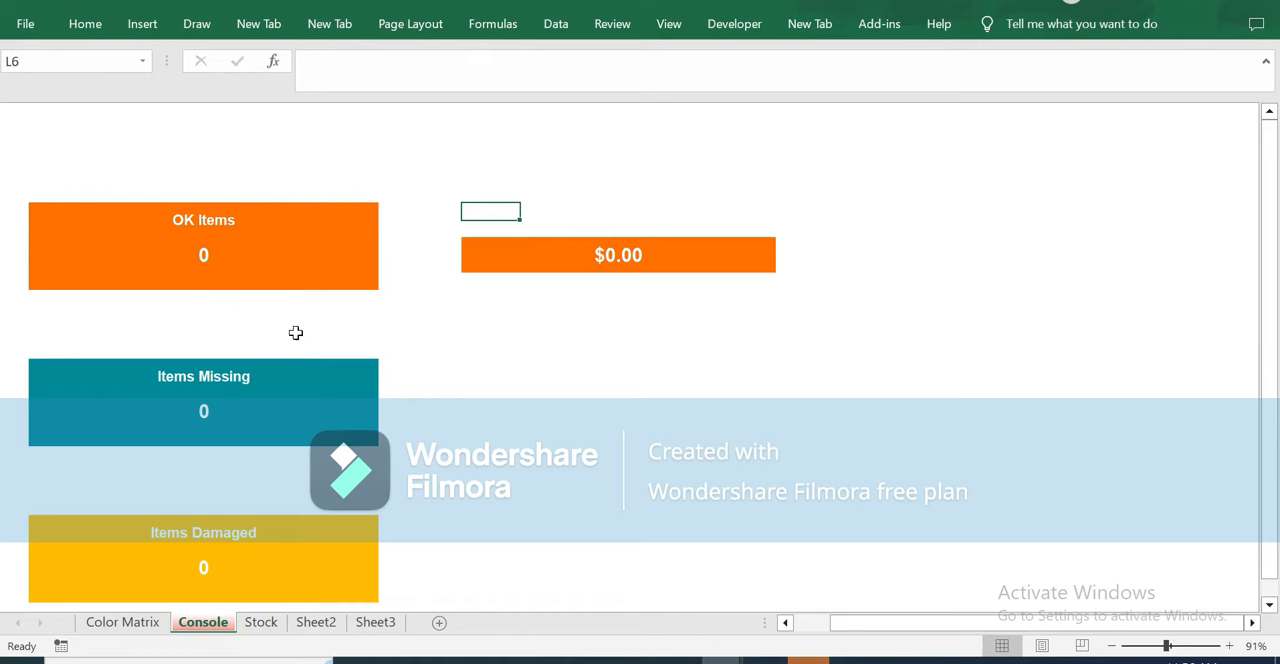
{"action": "left_click", "coordinate": [48, 216]}
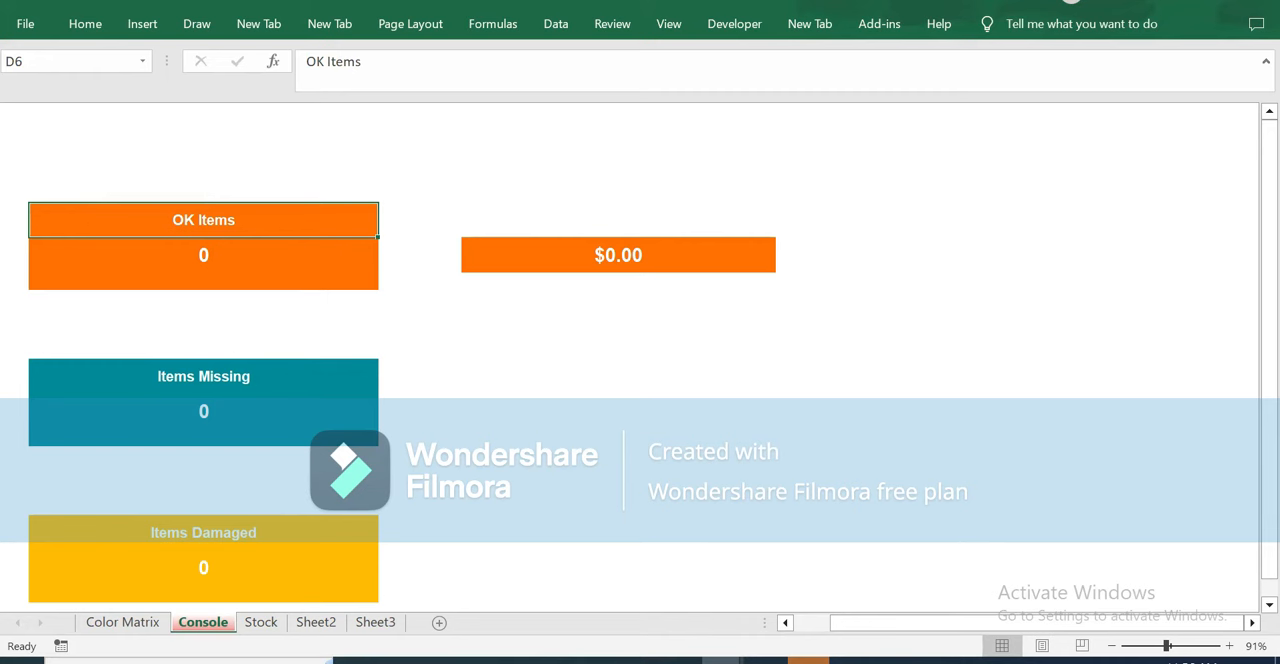
{"action": "left_click", "coordinate": [72, 376]}
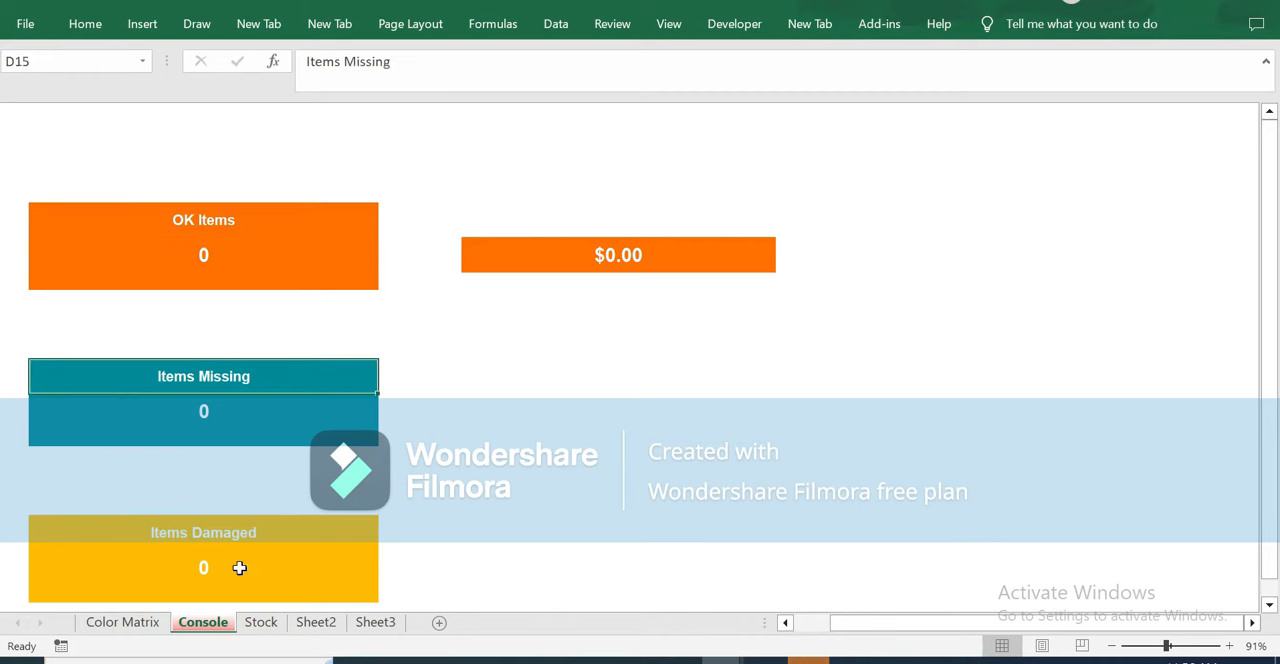
{"action": "left_click", "coordinate": [66, 435]}
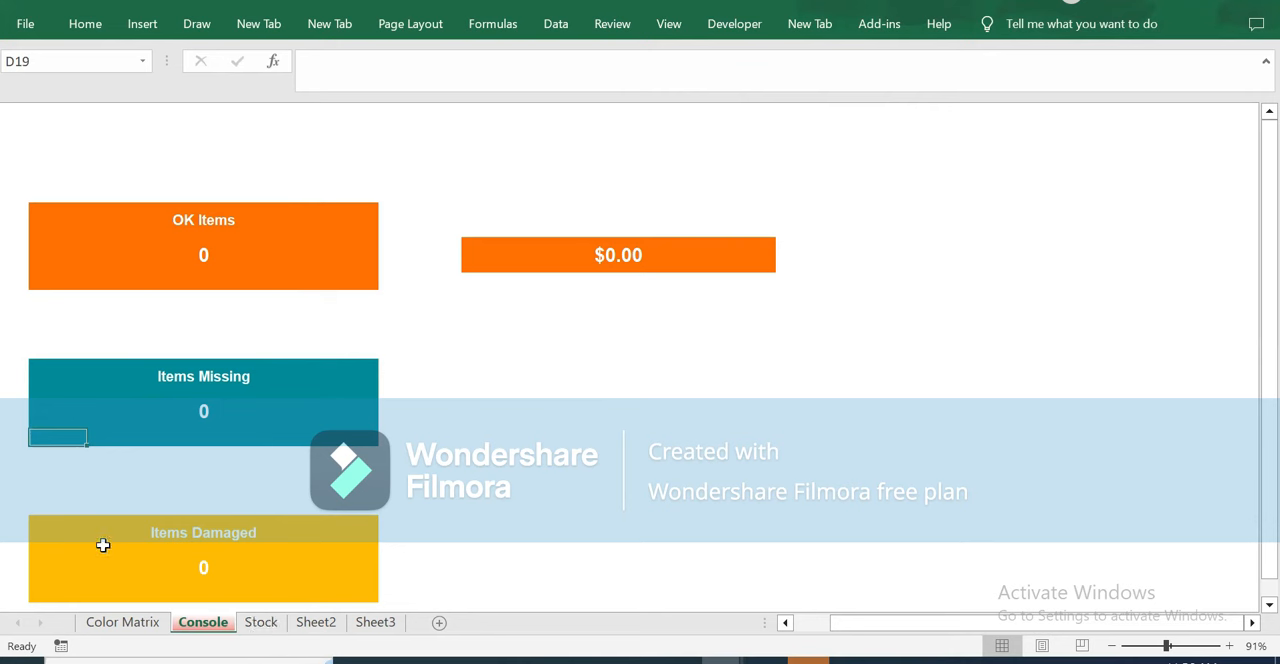
{"action": "left_click", "coordinate": [100, 578]}
{"action": "left_click", "coordinate": [86, 590]}
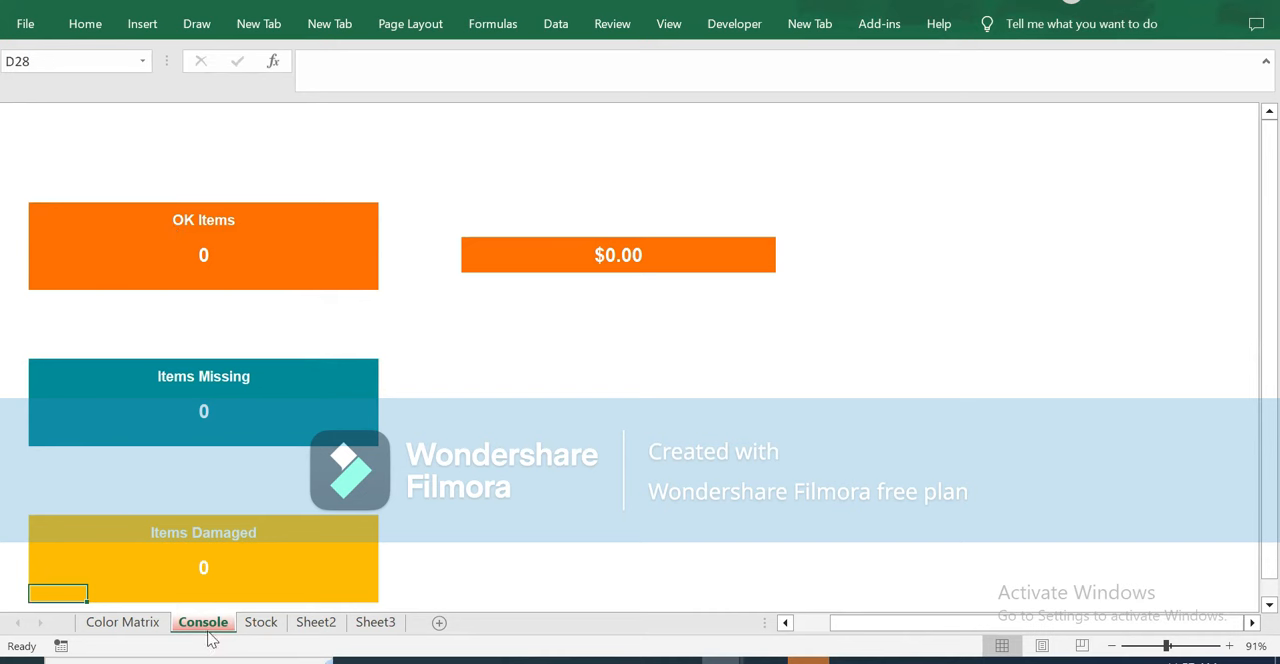
Examine the Stock sheet's columns from Sticker# and ItemCode through Item-Desc, Type, Seriel #, Manufacturer and Sloc-1.
{"action": "left_click", "coordinate": [261, 622]}
{"action": "left_click", "coordinate": [62, 189]}
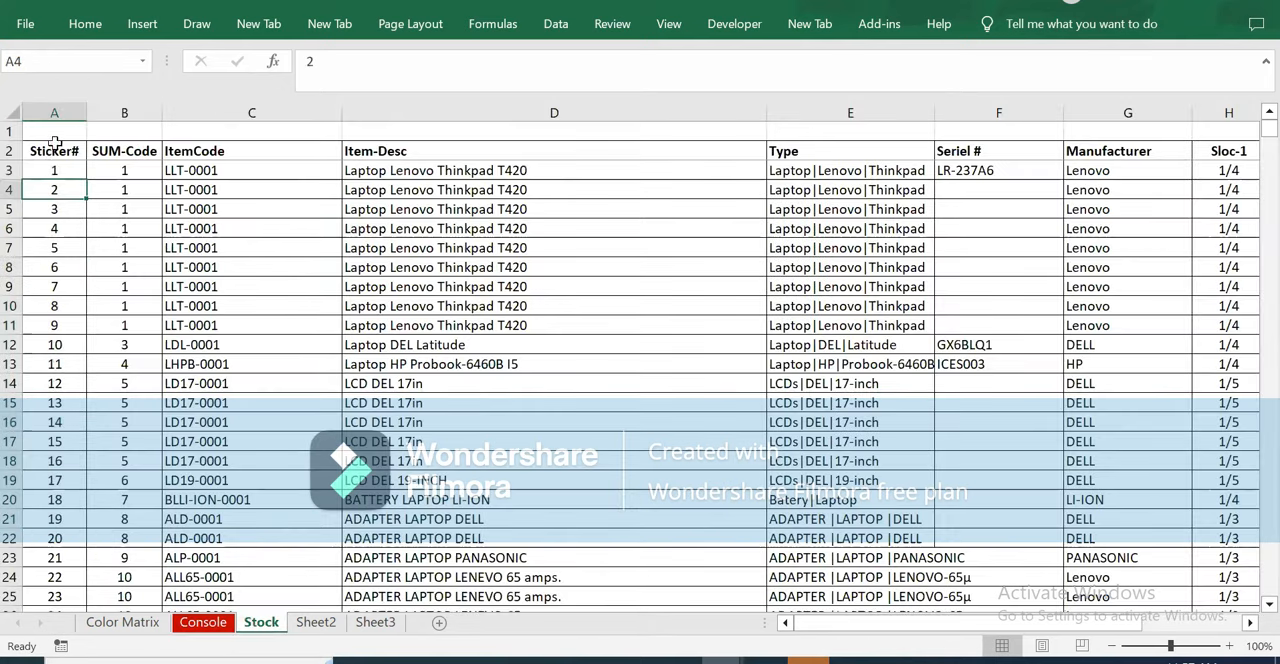
{"action": "left_click_drag", "start_coordinate": [57, 175], "coordinate": [62, 520]}
{"action": "left_click", "coordinate": [188, 186]}
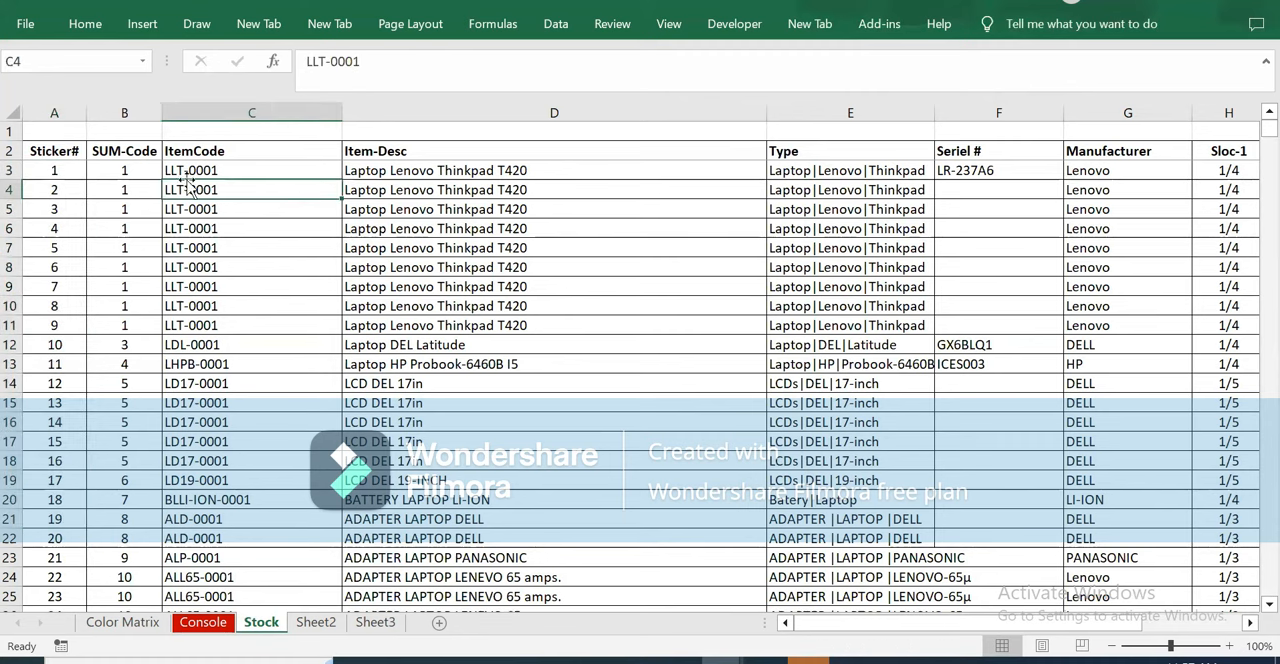
{"action": "left_click", "coordinate": [388, 188]}
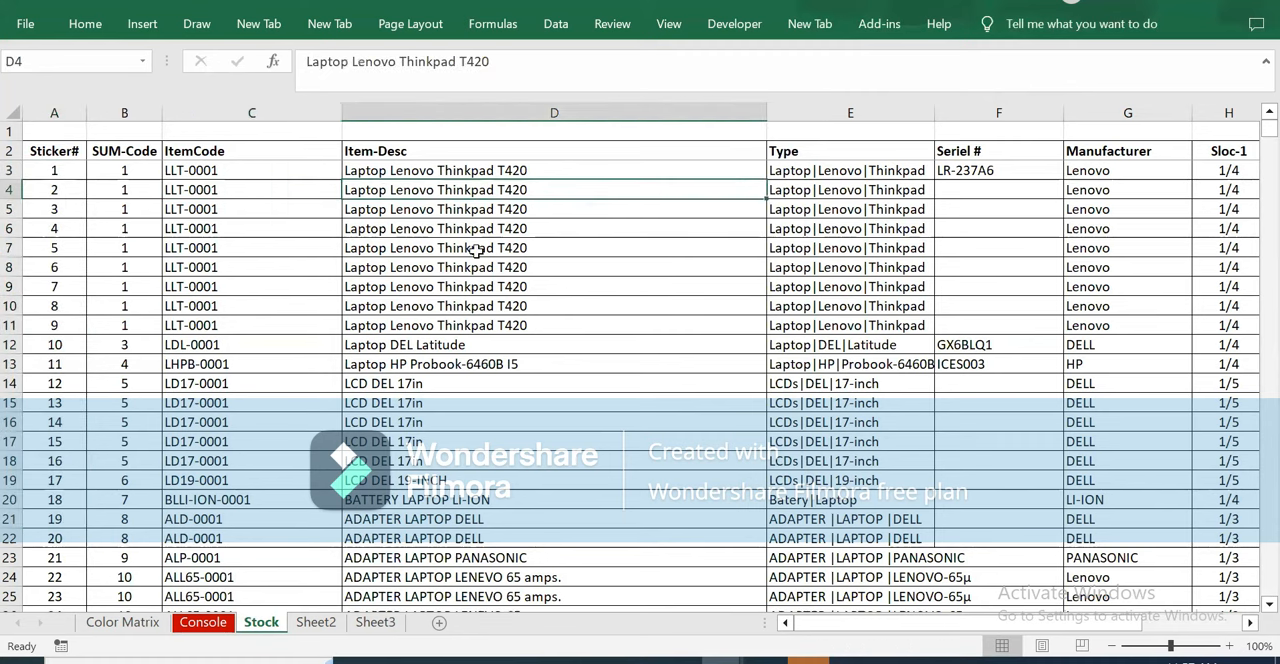
{"action": "left_click", "coordinate": [215, 208]}
{"action": "left_click", "coordinate": [900, 208]}
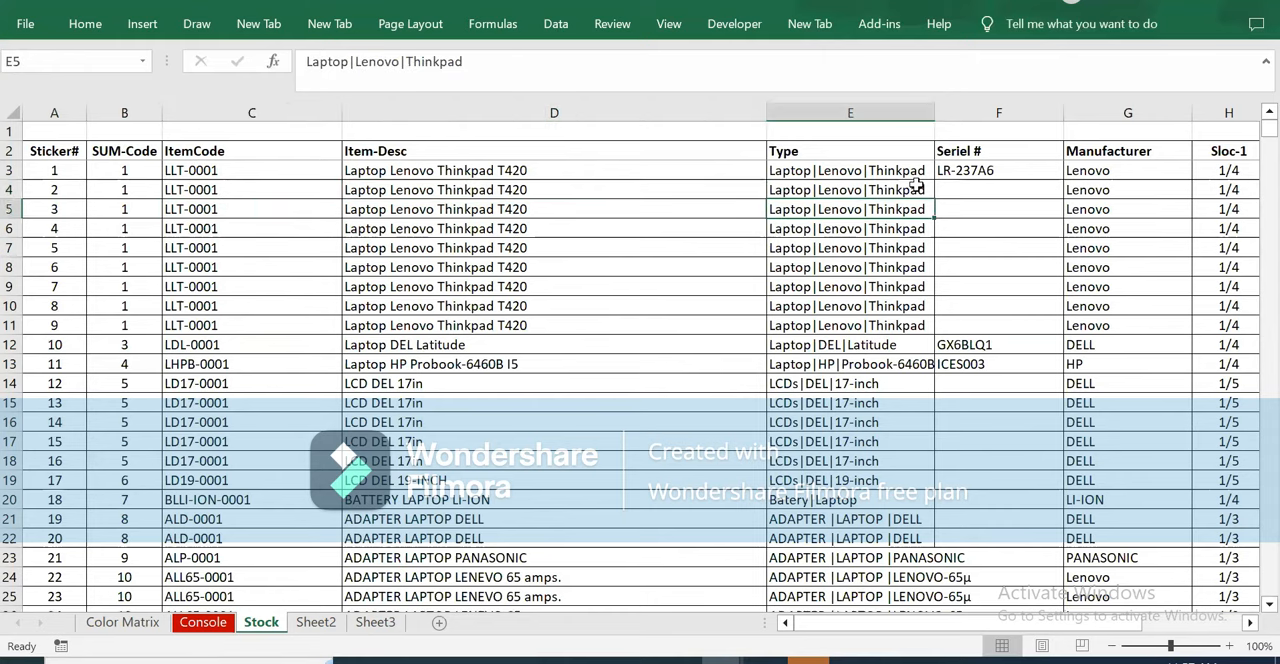
{"action": "left_click", "coordinate": [1004, 225]}
{"action": "left_click", "coordinate": [1120, 228]}
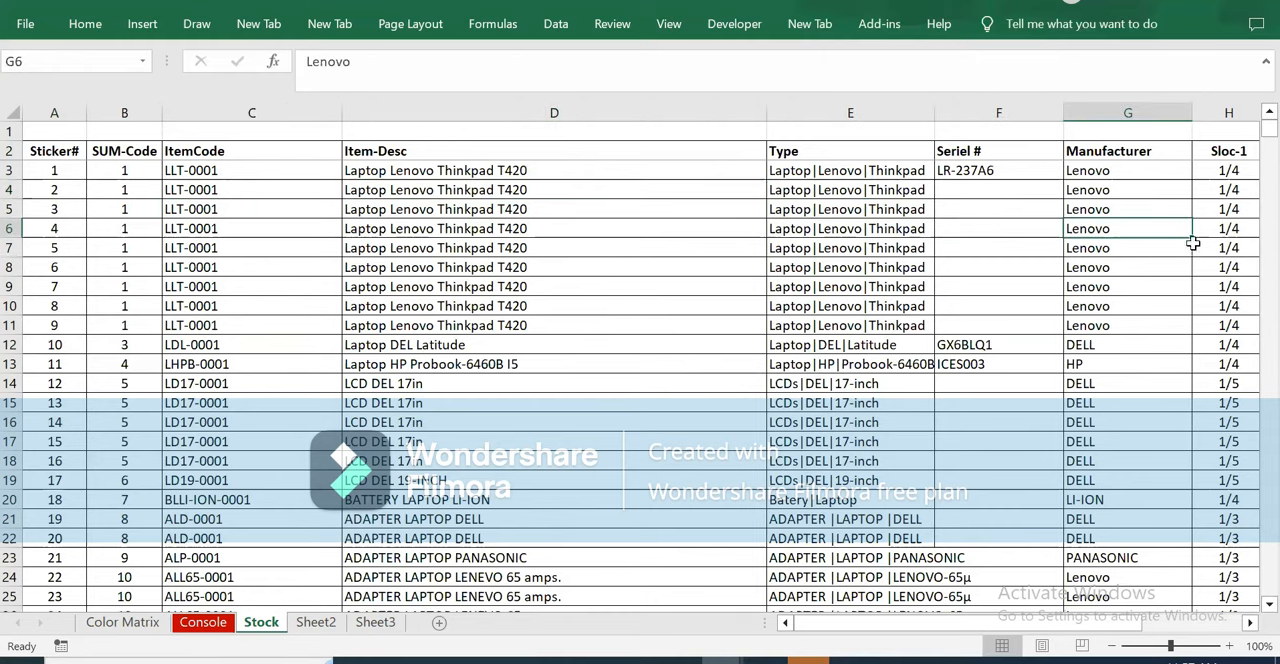
{"action": "left_click", "coordinate": [1240, 229]}
Examine the entries in the Value column of the Stock sheet.
{"action": "scroll", "coordinate": [1173, 334], "scroll_direction": "right", "scroll_amount": 3}
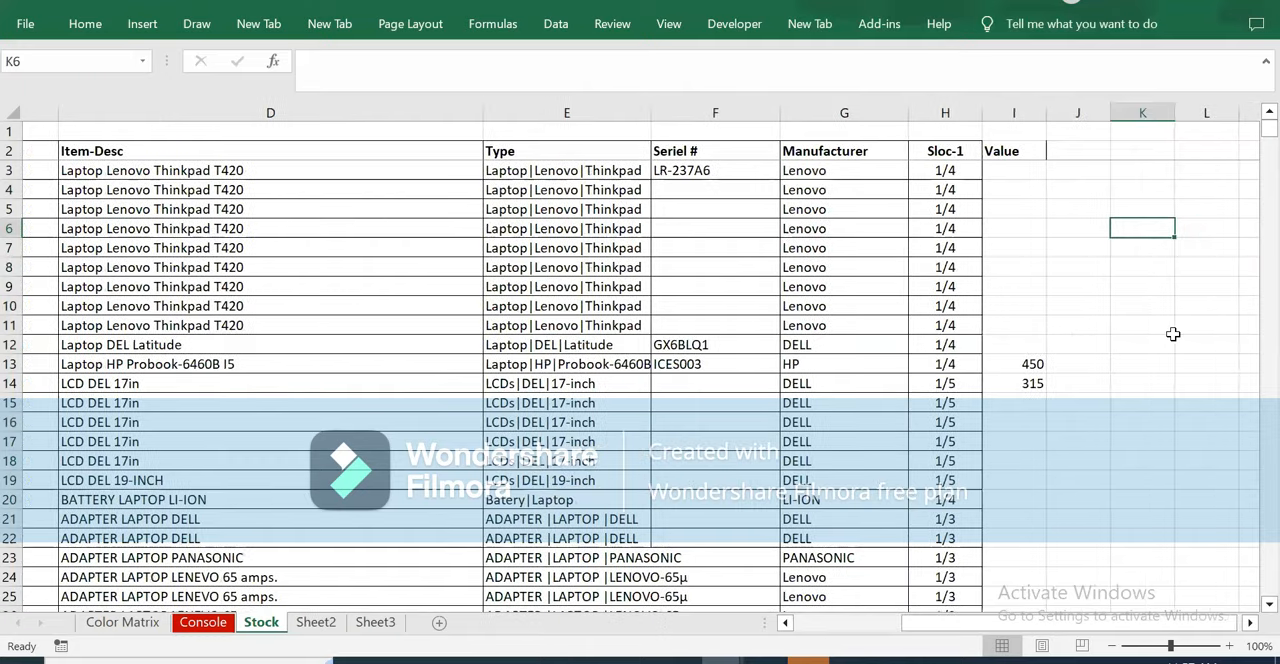
{"action": "key", "text": "Right"}
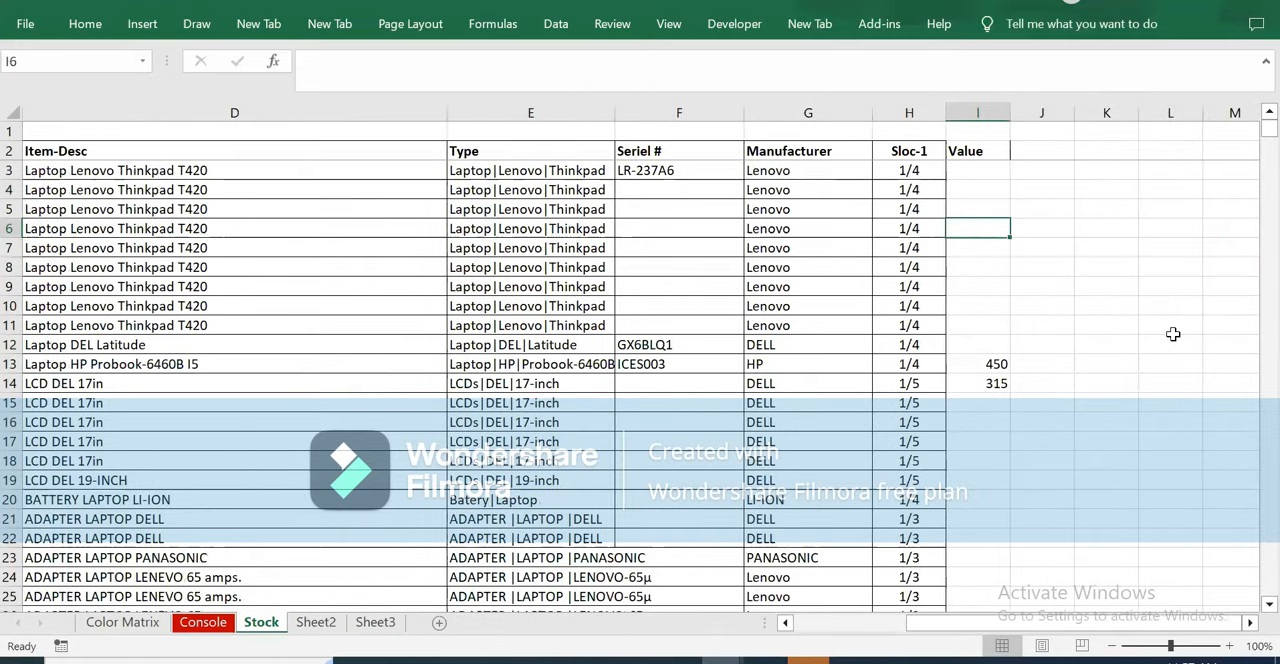
{"action": "key", "text": "Down"}
{"action": "key", "text": "Down"}
{"action": "key", "text": "Down"}
{"action": "key", "text": "Down"}
{"action": "key", "text": "Down"}
{"action": "key", "text": "Down"}
{"action": "key", "text": "Down"}
{"action": "key", "text": "Down"}
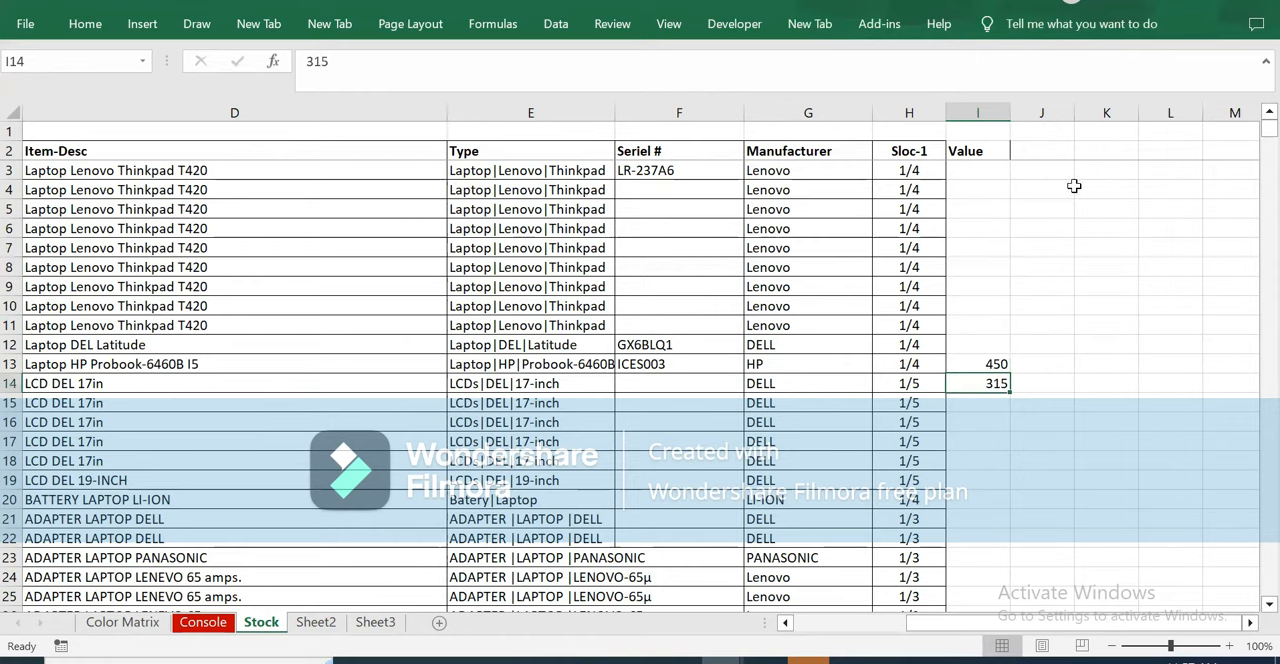
{"action": "left_click_drag", "start_coordinate": [960, 622], "coordinate": [780, 622]}
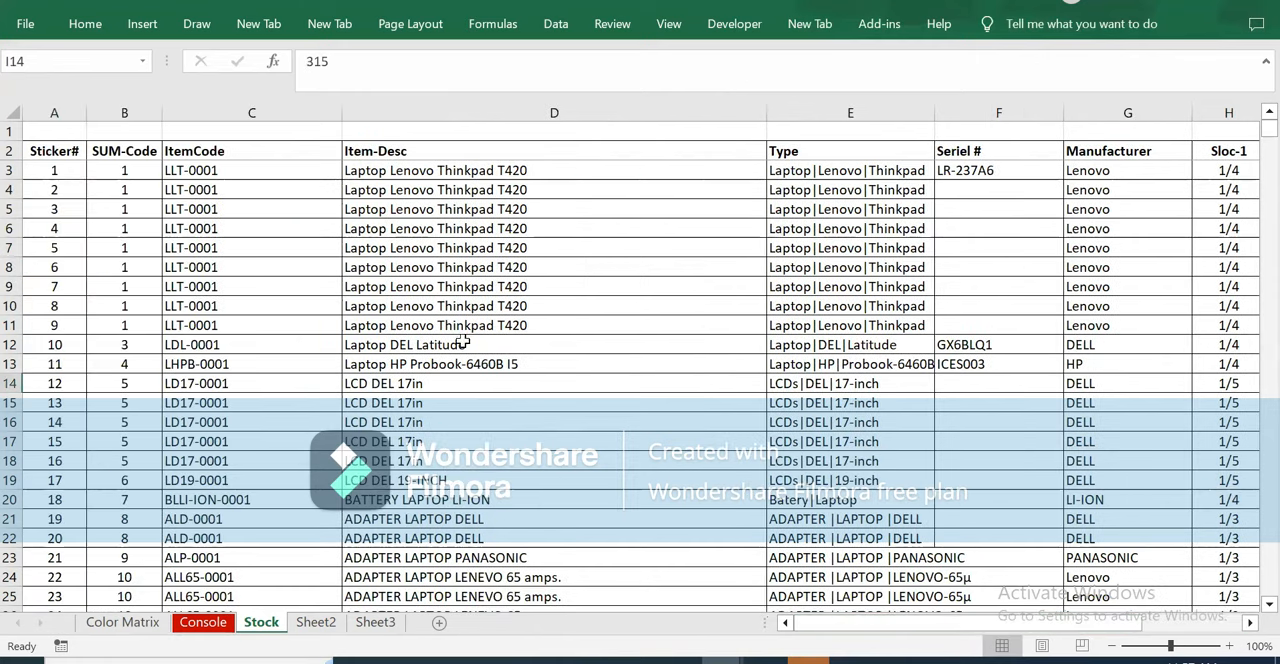
Clear the values in I13:I14 of the Stock sheet's Value column and return to the start of row 13.
{"action": "scroll", "coordinate": [232, 331], "scroll_direction": "right", "scroll_amount": 4}
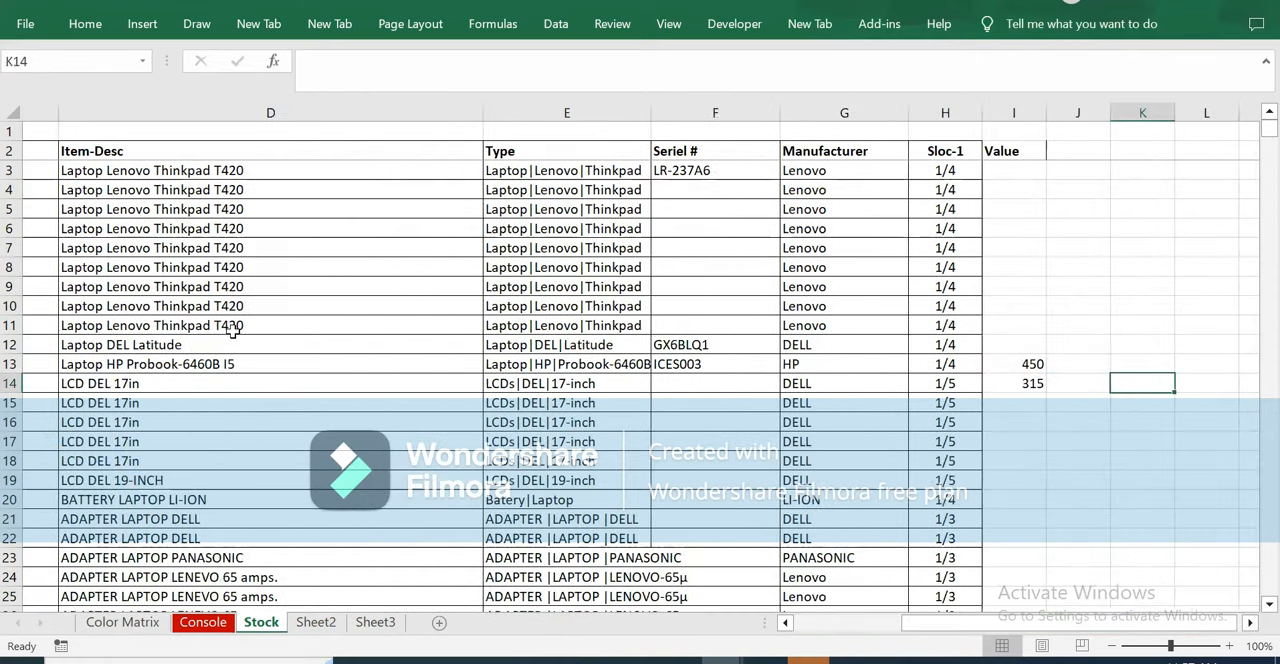
{"action": "key", "text": "Right"}
{"action": "key", "text": "Right"}
{"action": "key", "text": "Right"}
{"action": "key", "text": "Right"}
{"action": "left_click_drag", "start_coordinate": [565, 365], "coordinate": [560, 381]}
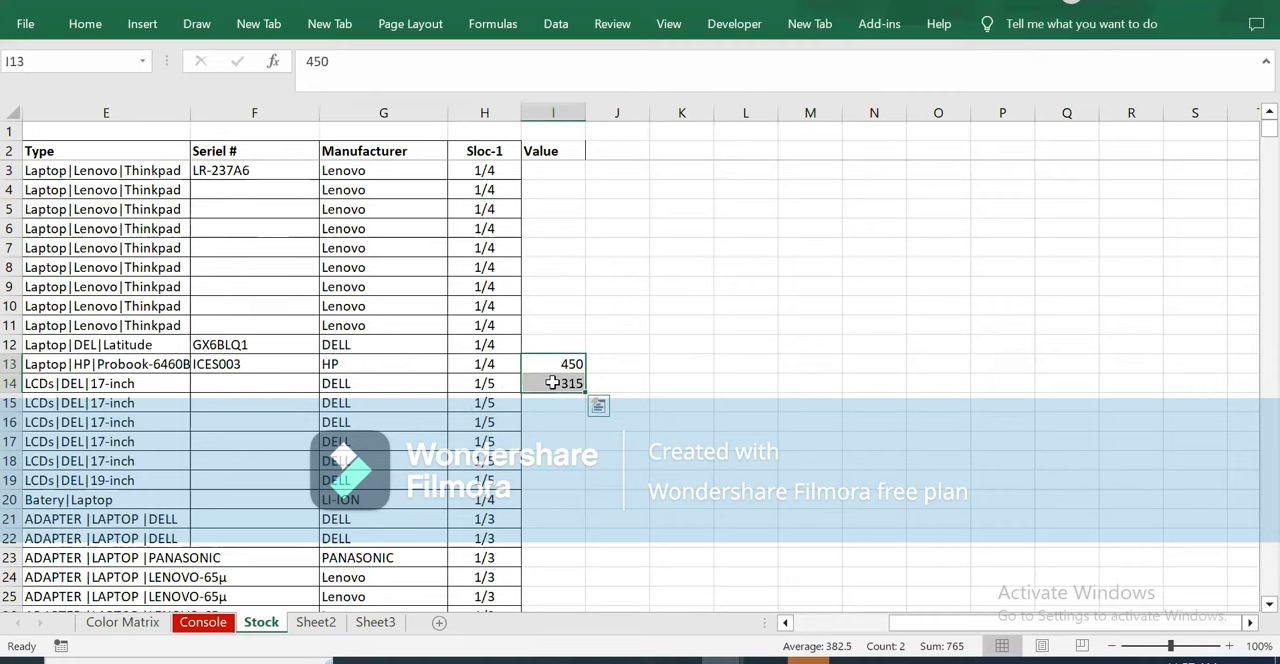
{"action": "key", "text": "Delete"}
{"action": "key", "text": "Left"}
{"action": "key", "text": "Home"}
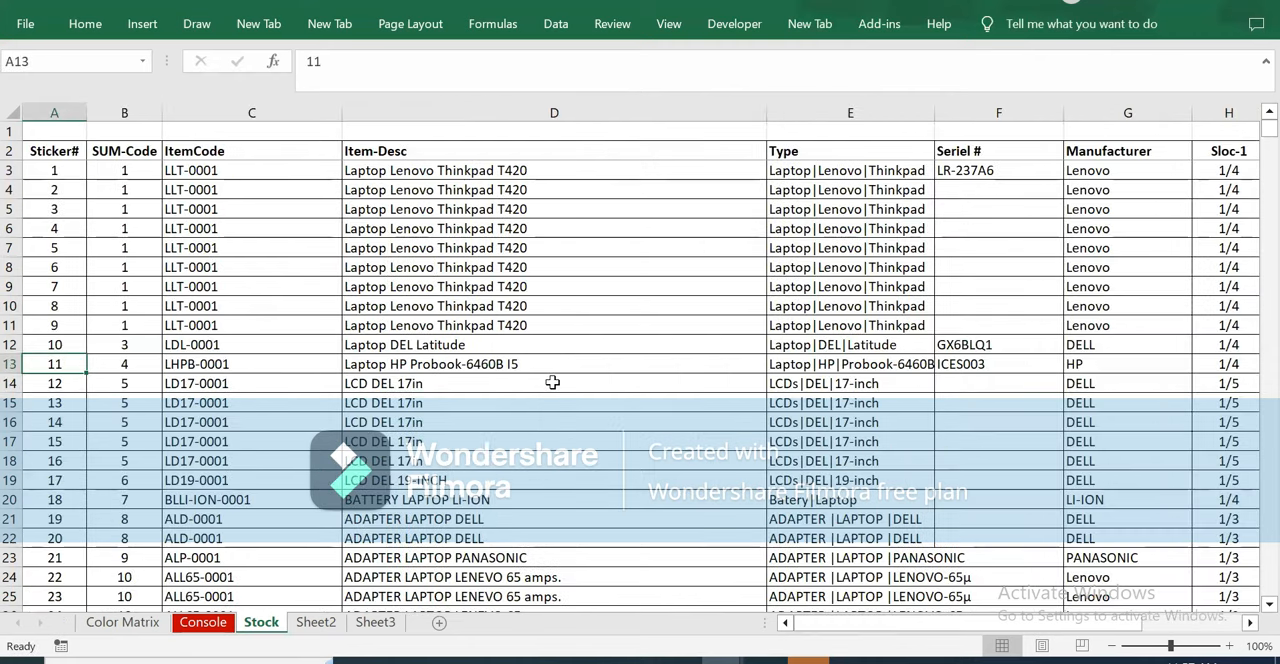
Check how far the Sticker# list on the Stock sheet extends and return to its first rows.
{"action": "left_click", "coordinate": [60, 206]}
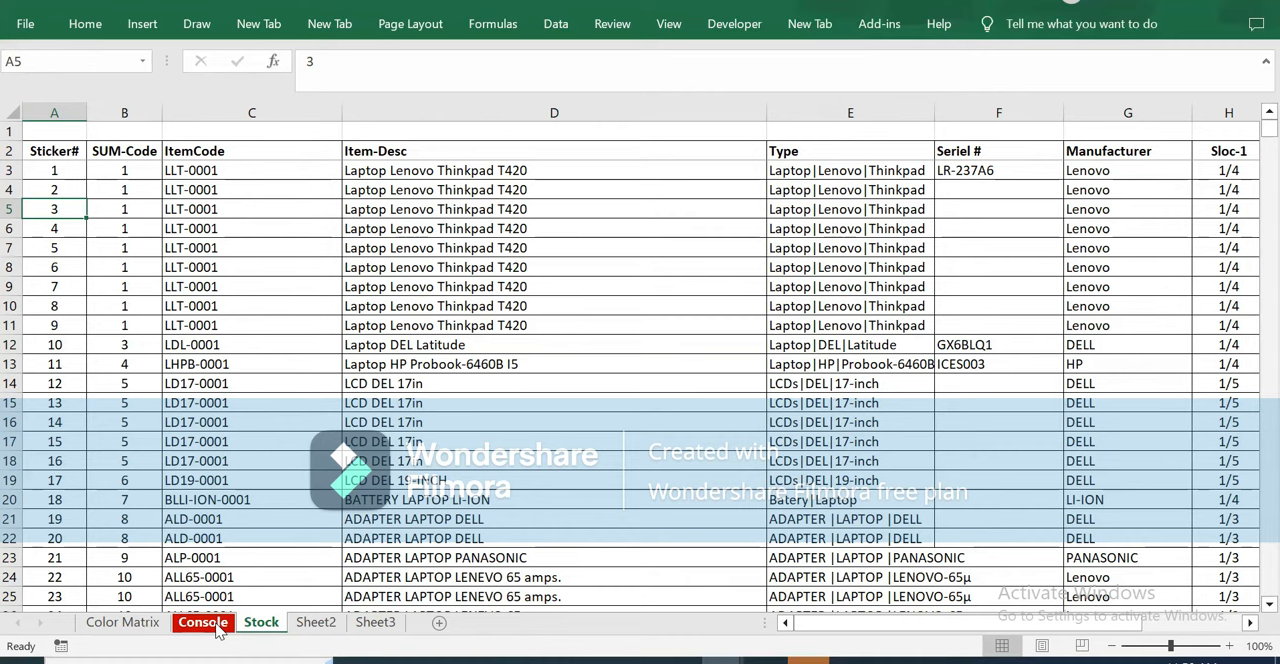
{"action": "left_click", "coordinate": [54, 171]}
{"action": "key", "text": "ctrl+Down"}
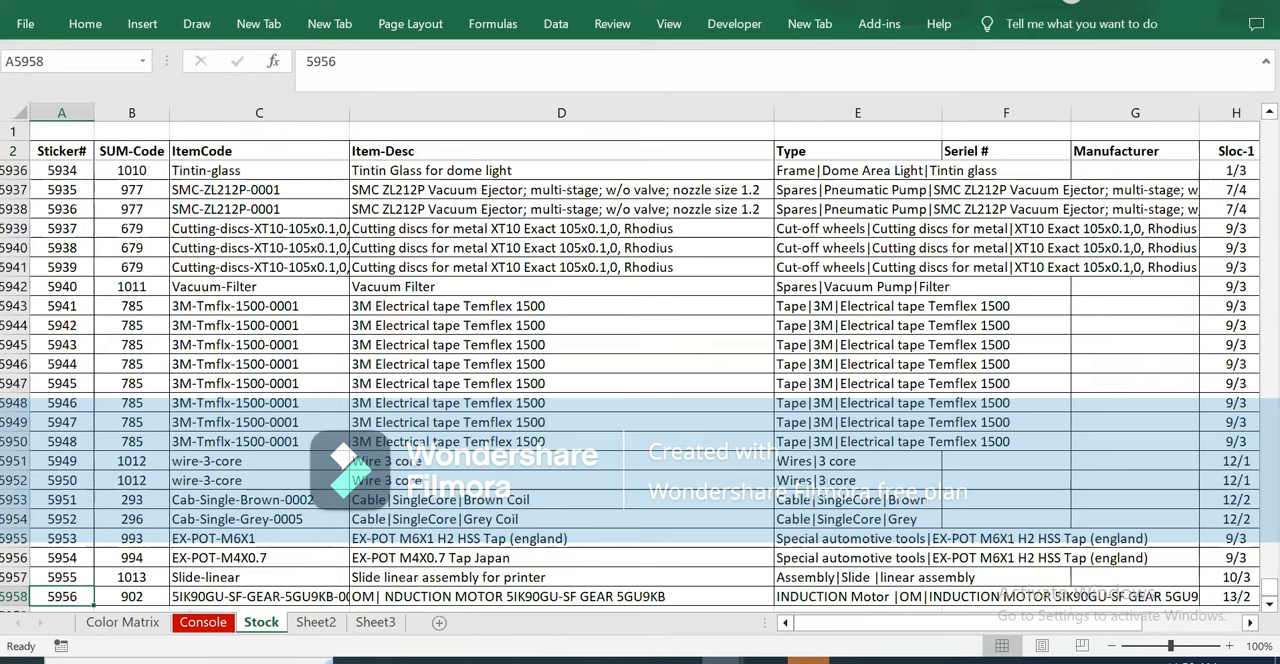
{"action": "left_click", "coordinate": [52, 150]}
{"action": "key", "text": "Down"}
{"action": "key", "text": "Down"}
{"action": "key", "text": "Down"}
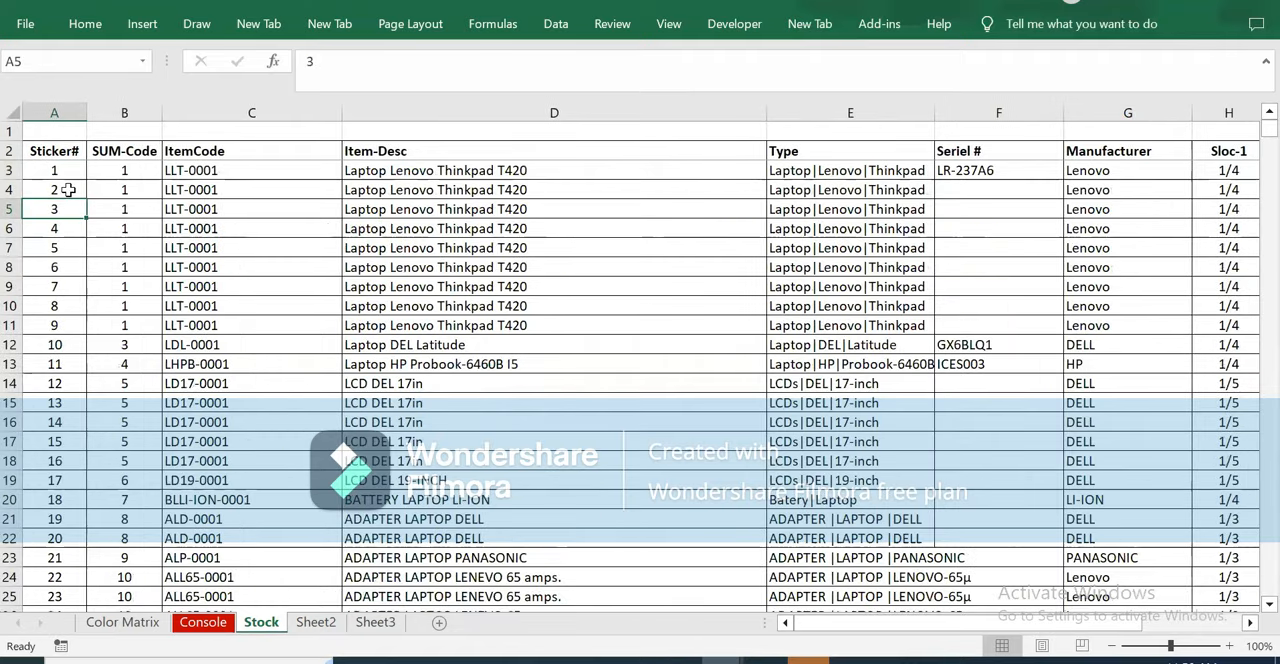
Inspect the formula in B3 of the Color Matrix sheet and the reference behind the defined name Completed.
{"action": "left_click", "coordinate": [206, 622]}
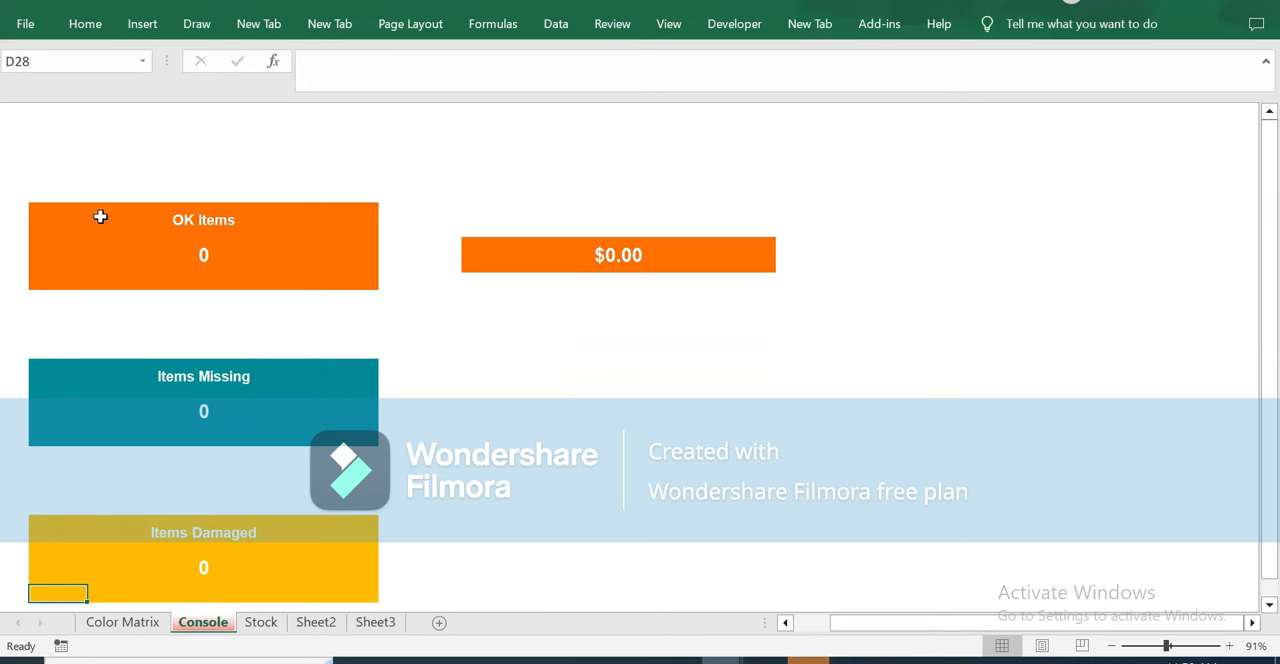
{"action": "left_click", "coordinate": [54, 281]}
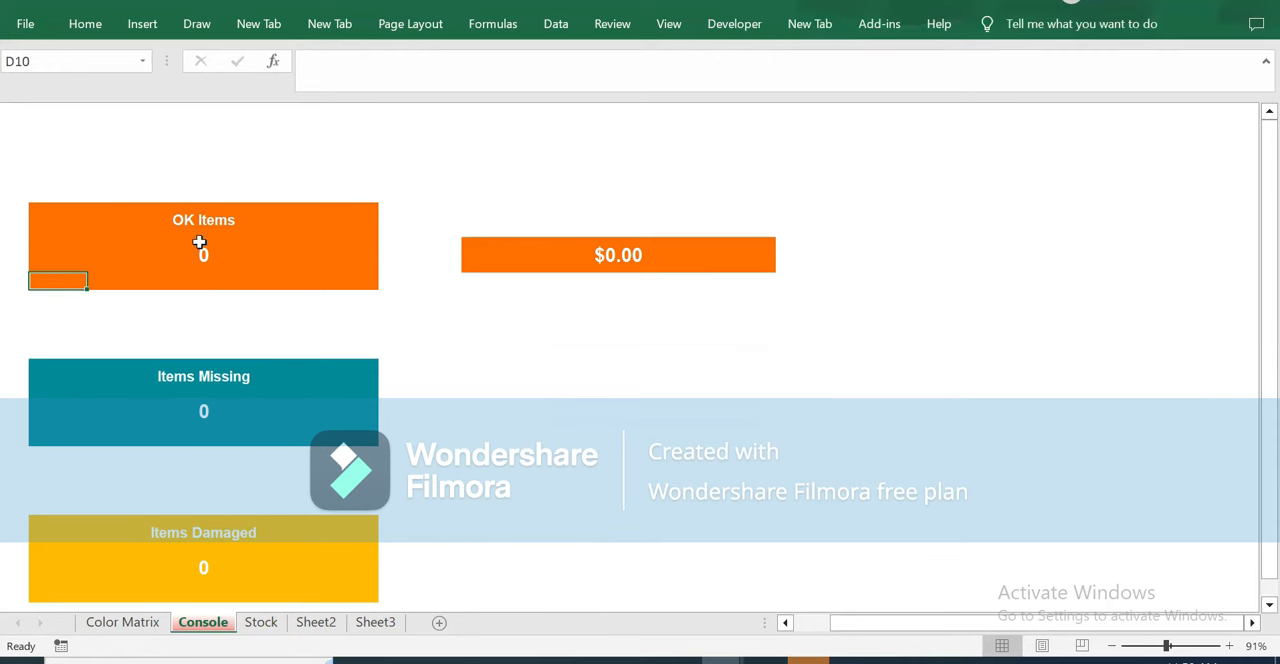
{"action": "left_click", "coordinate": [138, 630]}
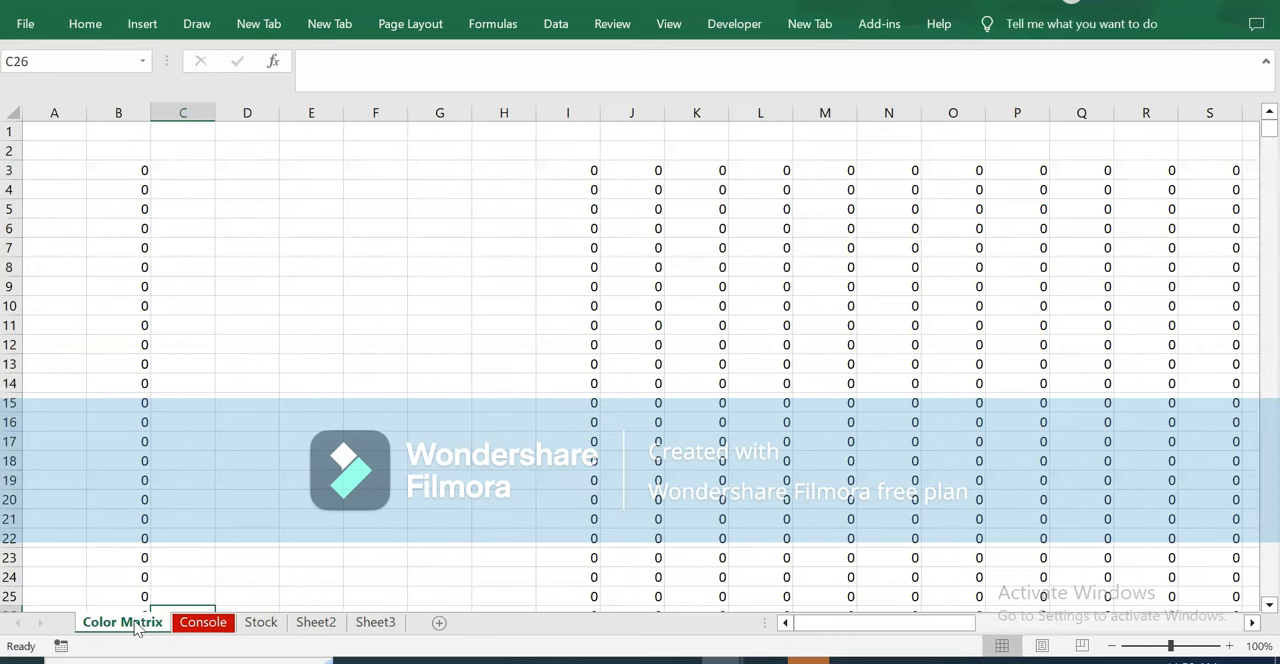
{"action": "left_click", "coordinate": [132, 172]}
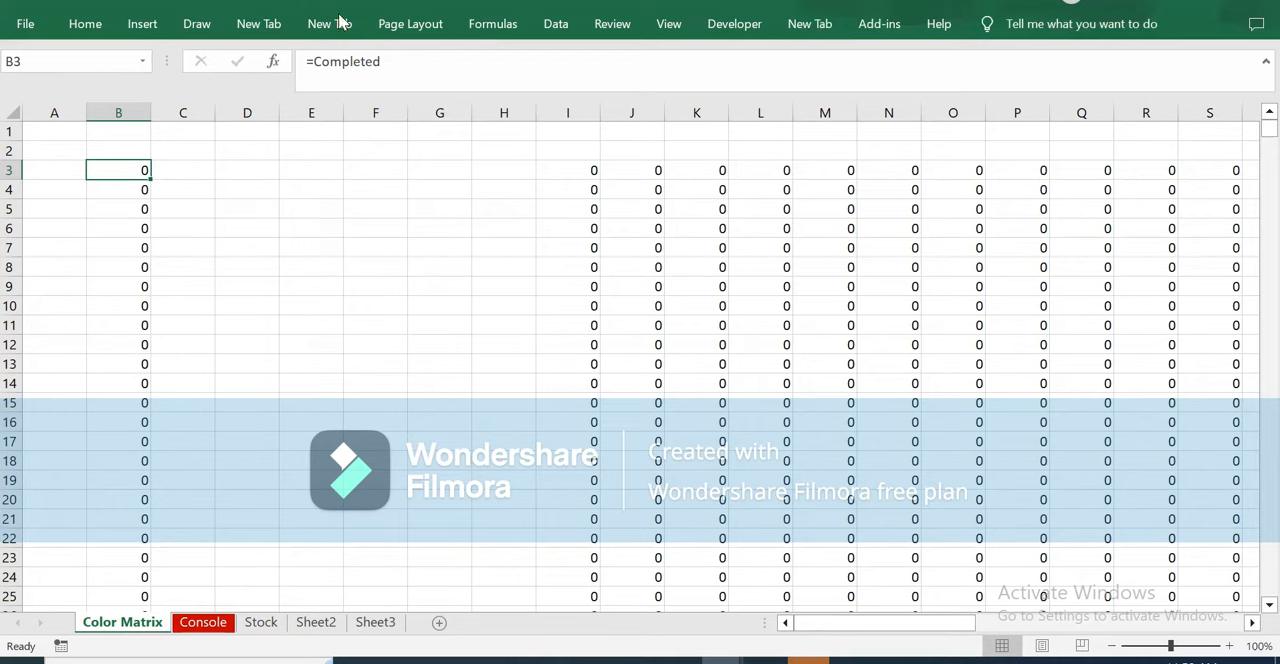
{"action": "left_click", "coordinate": [490, 23]}
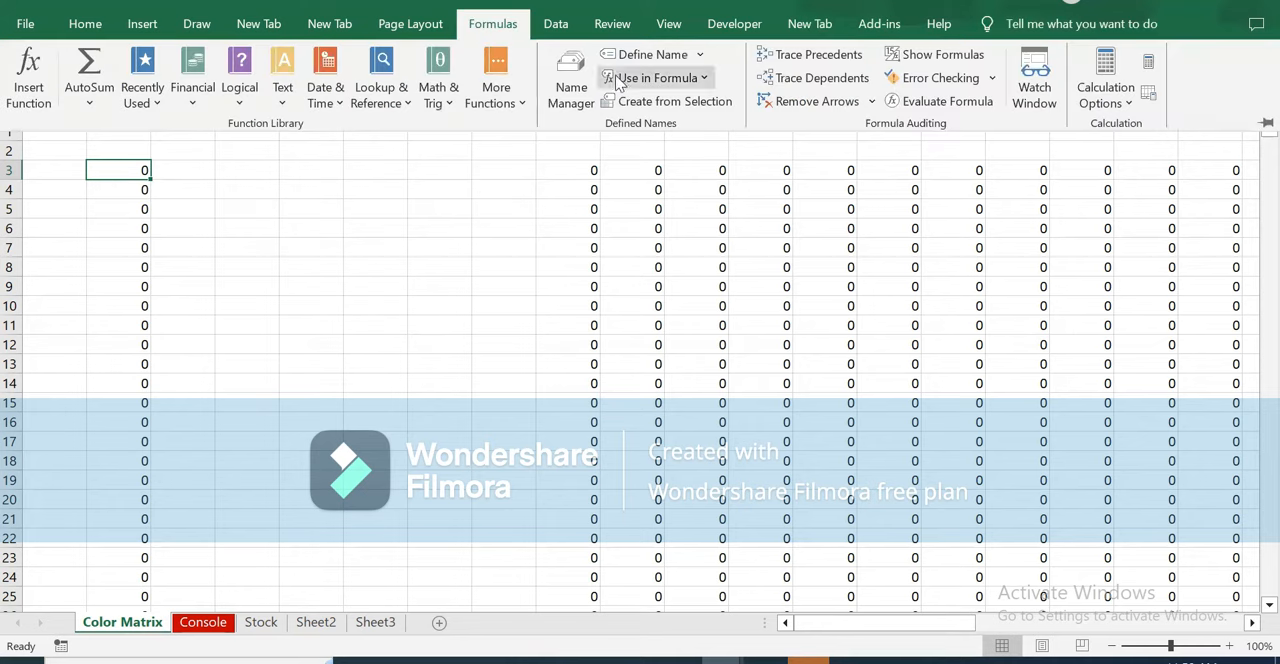
{"action": "left_click", "coordinate": [572, 88]}
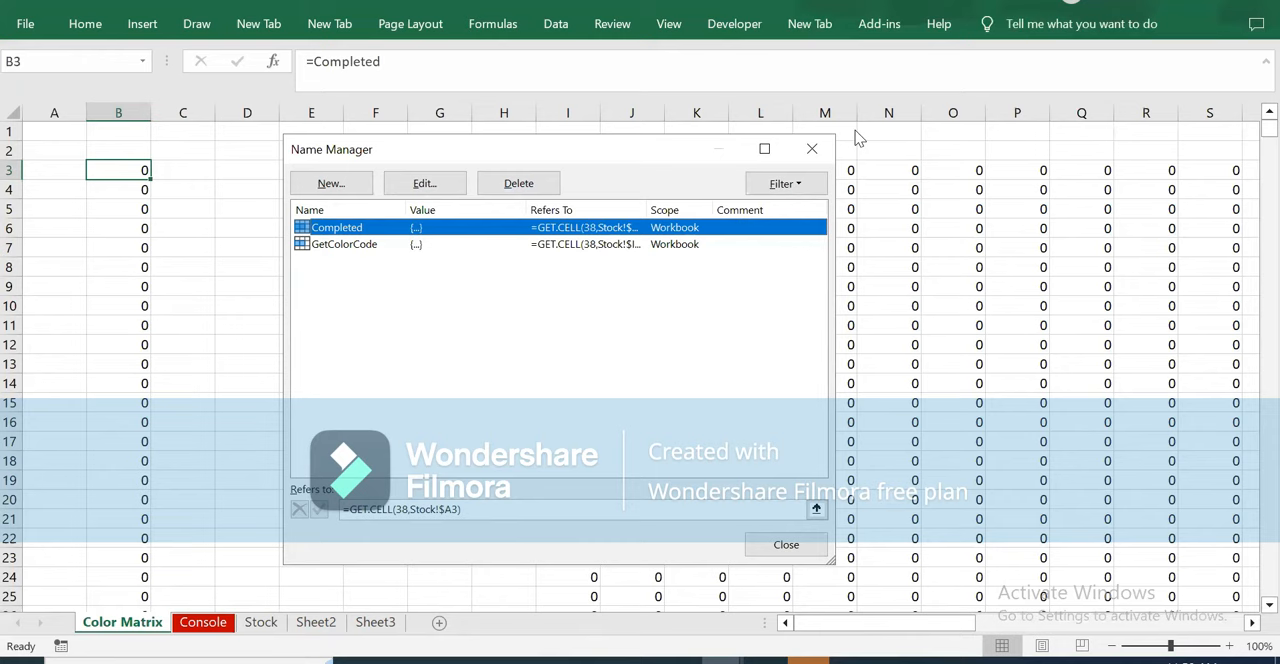
{"action": "left_click", "coordinate": [811, 149]}
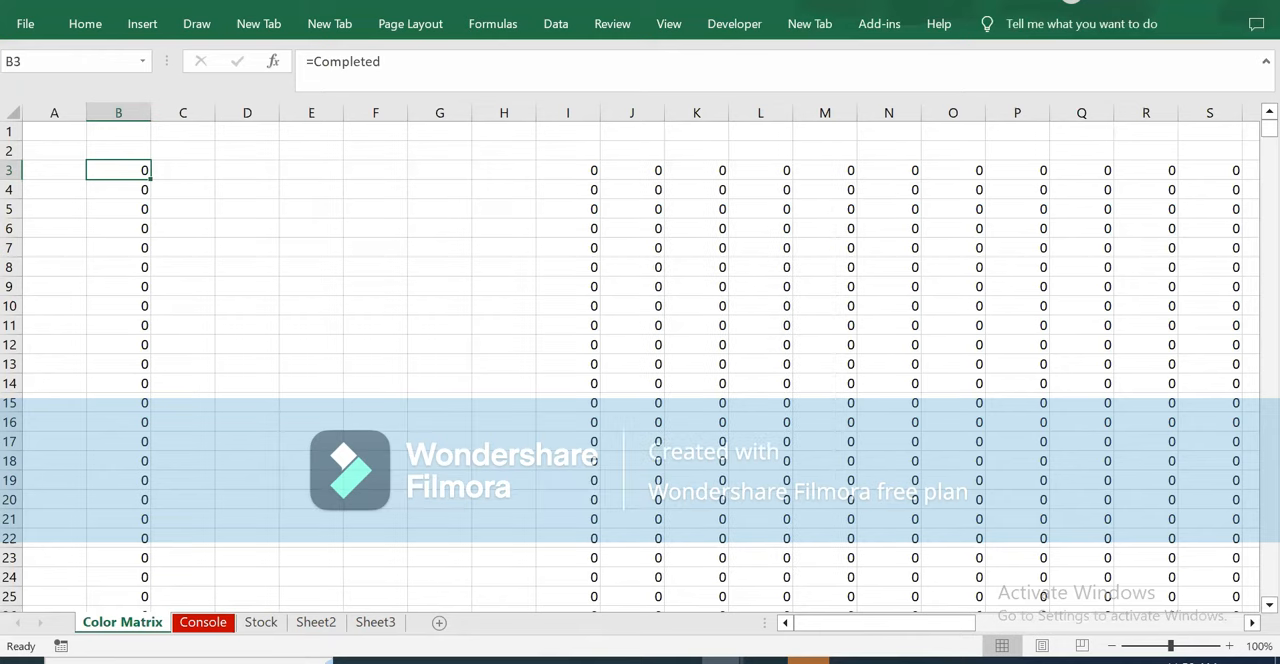
Copy the orange OK Items format from Console cell D10 onto stickers 3 to 6 (A5:A8) on the Stock sheet.
{"action": "left_click", "coordinate": [203, 622]}
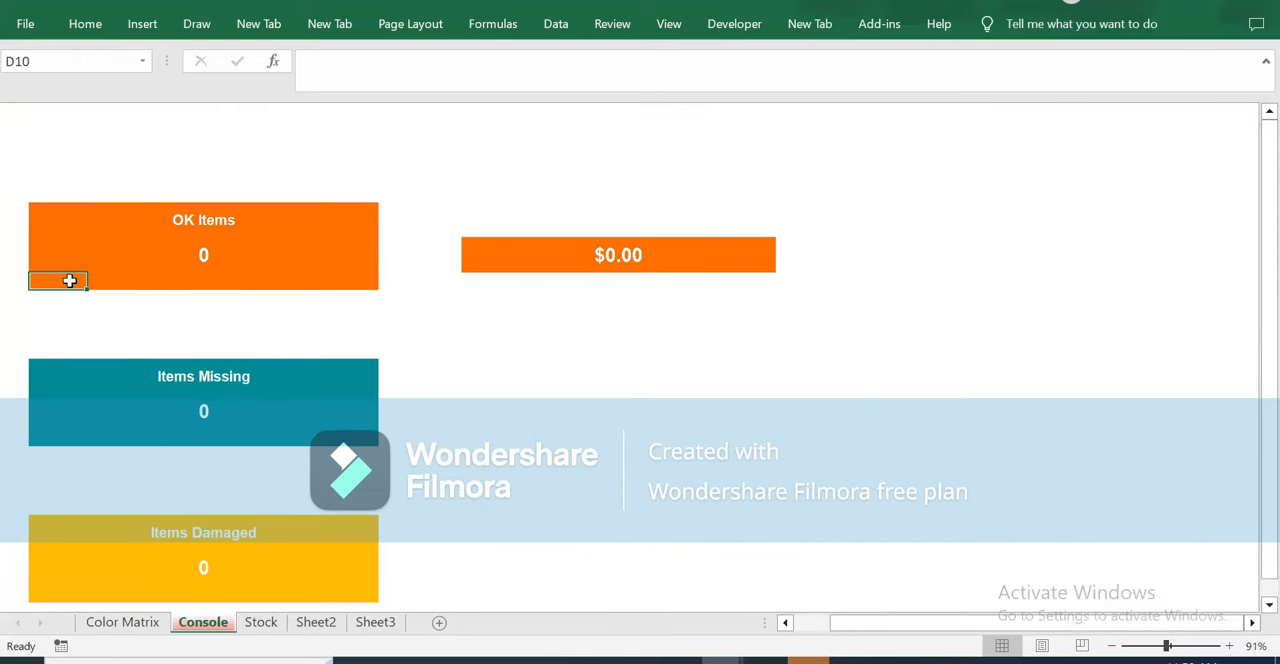
{"action": "left_click", "coordinate": [85, 24]}
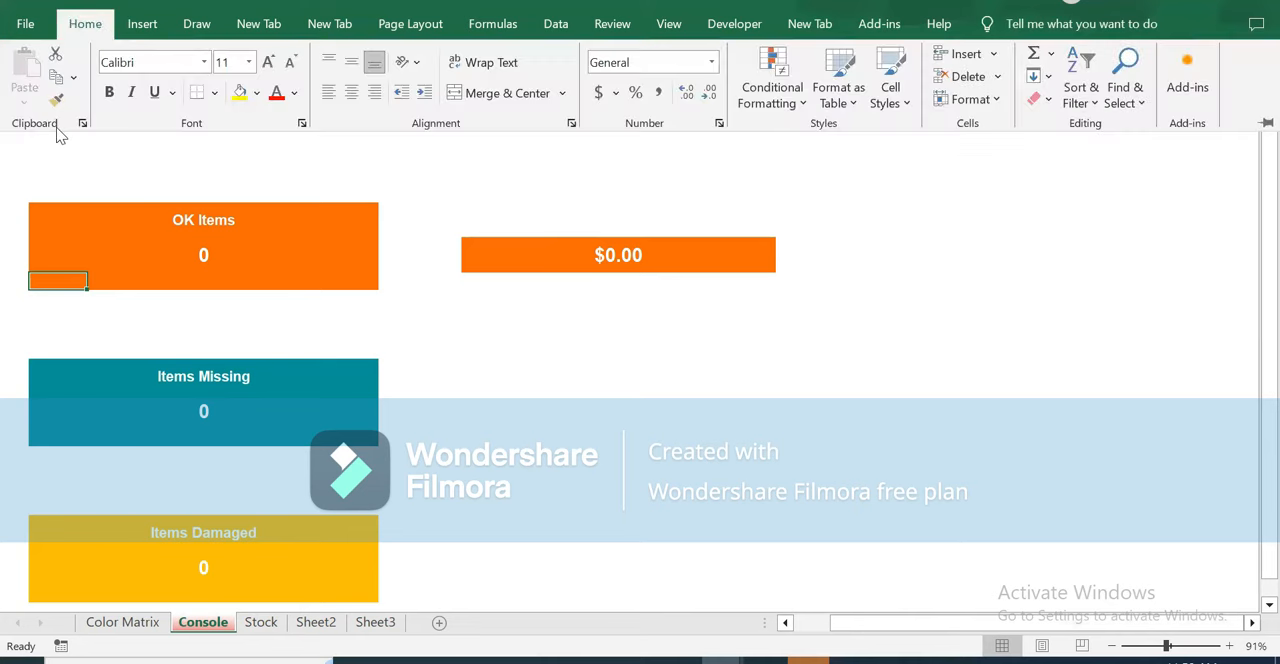
{"action": "left_click", "coordinate": [55, 101]}
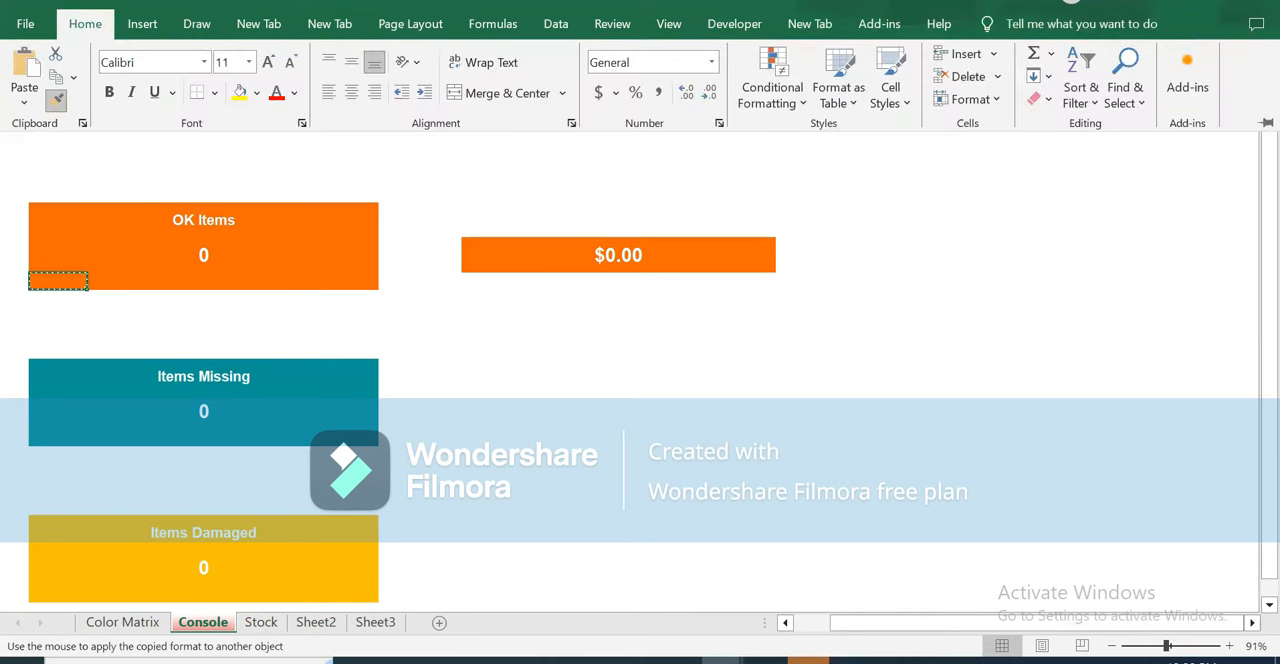
{"action": "left_click", "coordinate": [262, 622]}
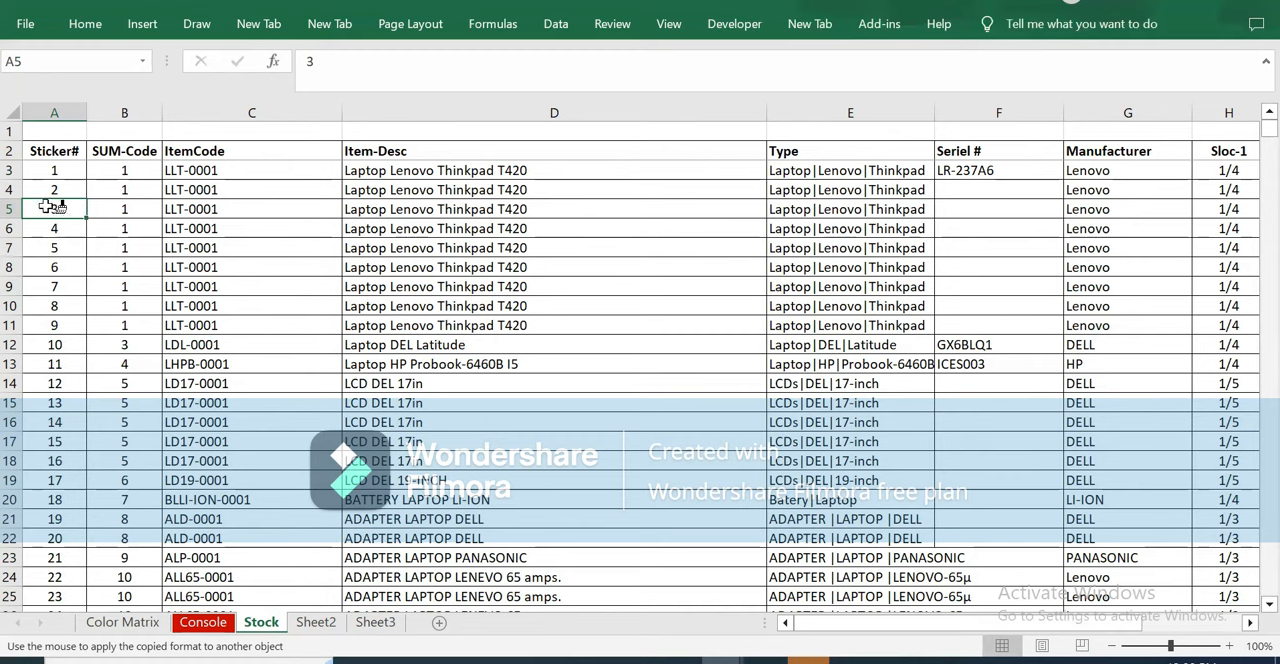
{"action": "left_click_drag", "start_coordinate": [50, 208], "coordinate": [50, 268]}
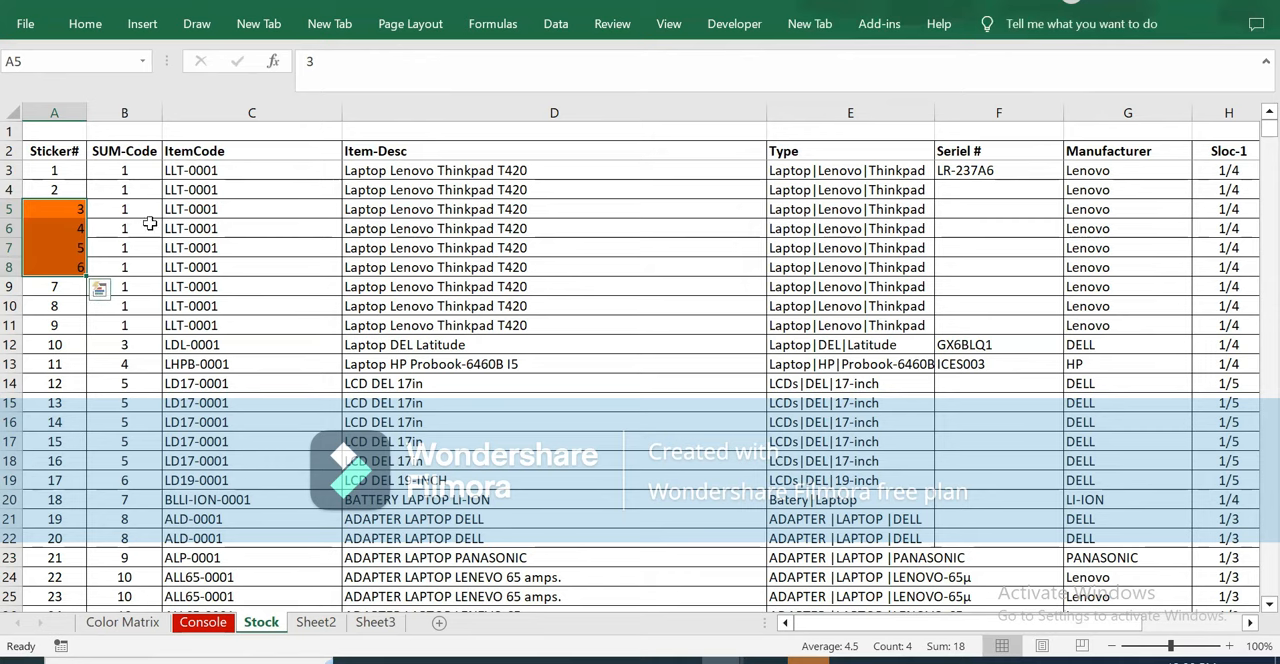
Check the OK Items count on the Console sheet, its formula in D8 and the color code in D5.
{"action": "left_click", "coordinate": [203, 624]}
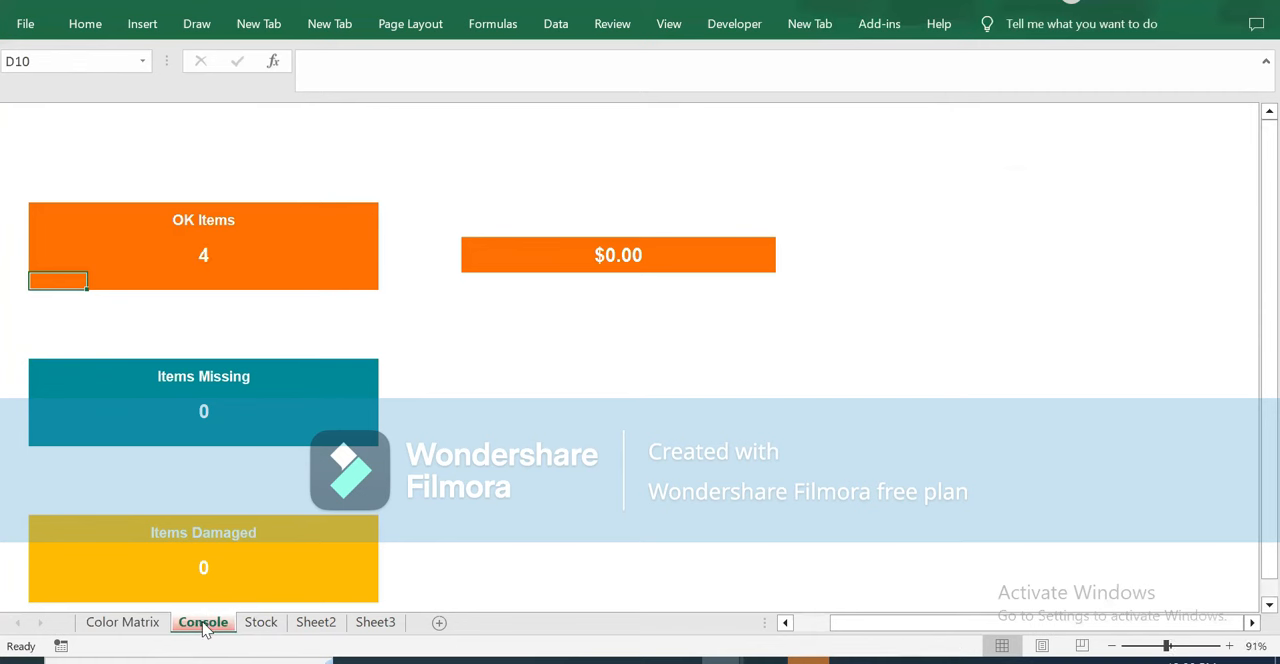
{"action": "left_click", "coordinate": [203, 255]}
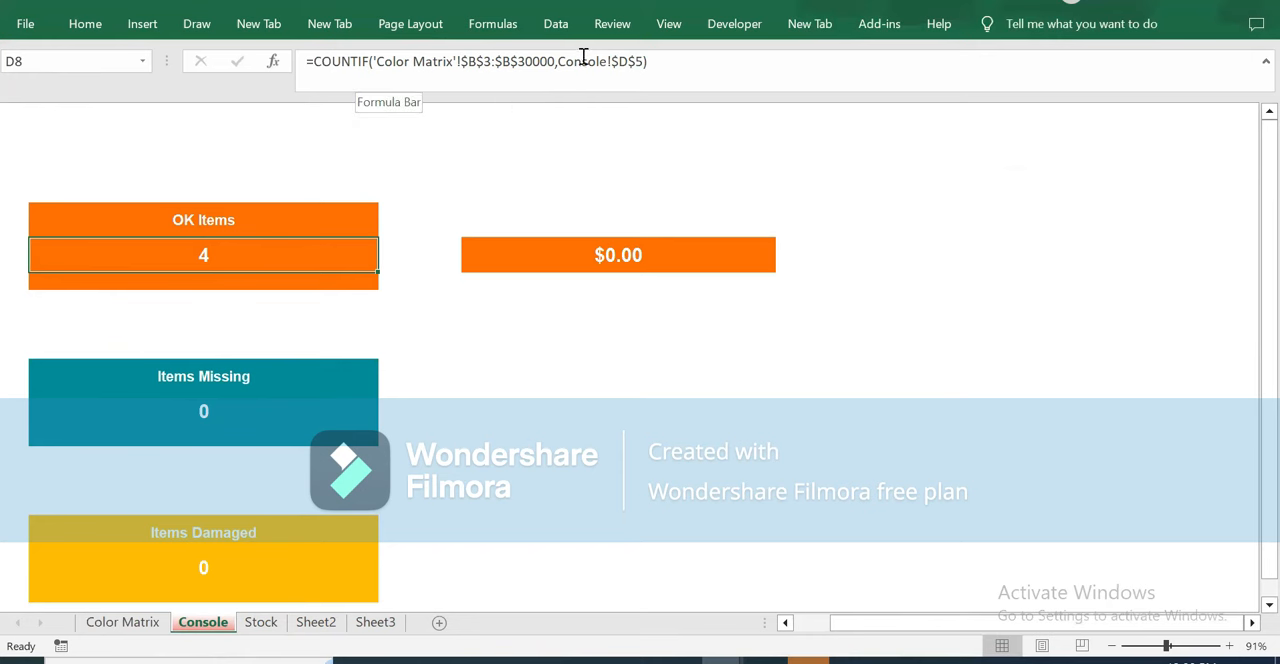
{"action": "left_click", "coordinate": [43, 195]}
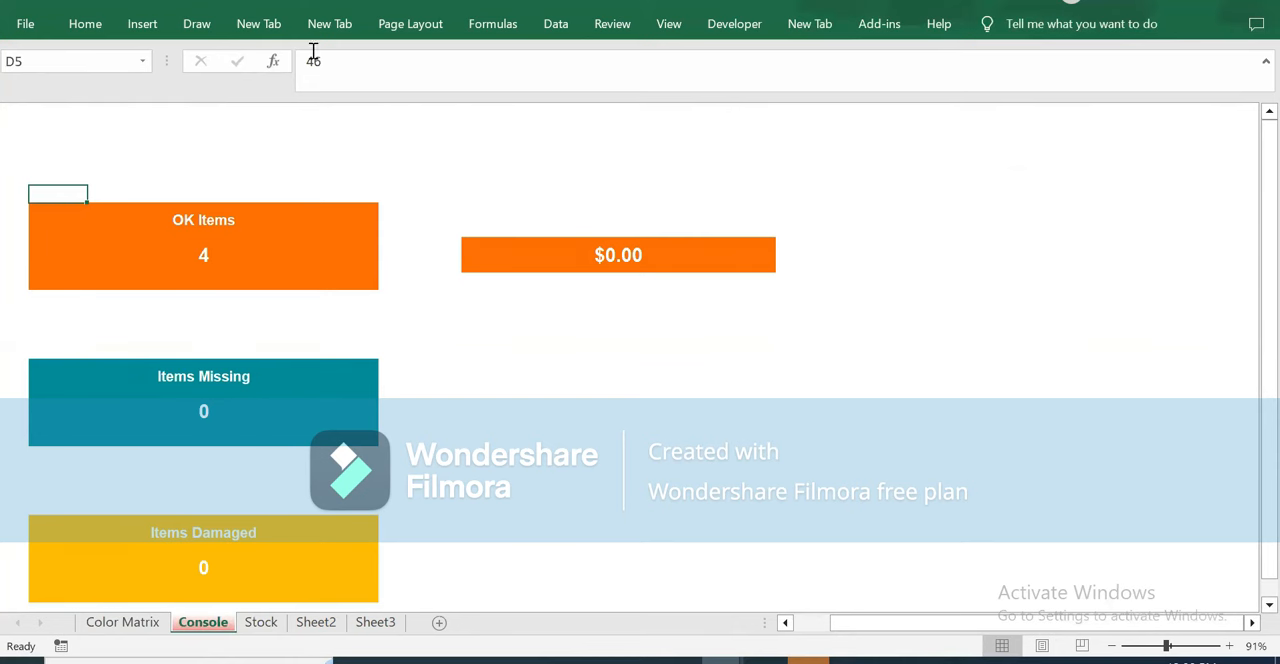
Check the color codes in Console cells D5, D14 and D23 above the OK, missing and damaged items boxes.
{"action": "left_click", "coordinate": [62, 348]}
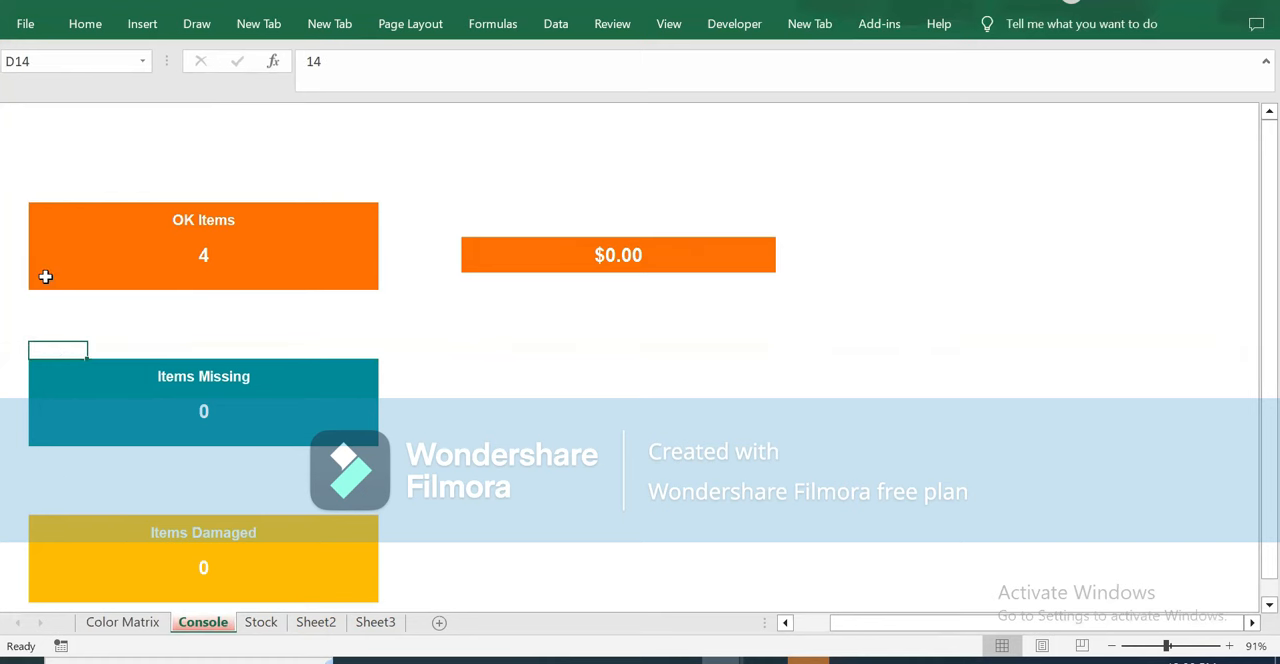
{"action": "left_click", "coordinate": [57, 508]}
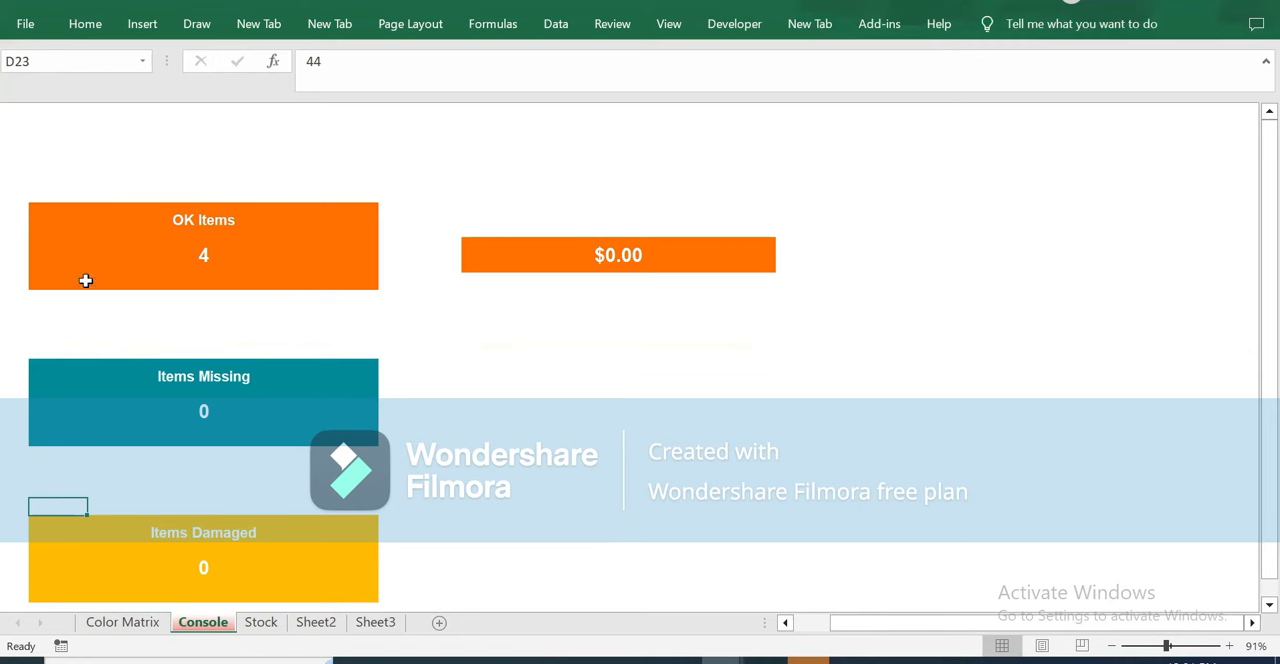
{"action": "left_click", "coordinate": [77, 195]}
{"action": "left_click", "coordinate": [48, 351]}
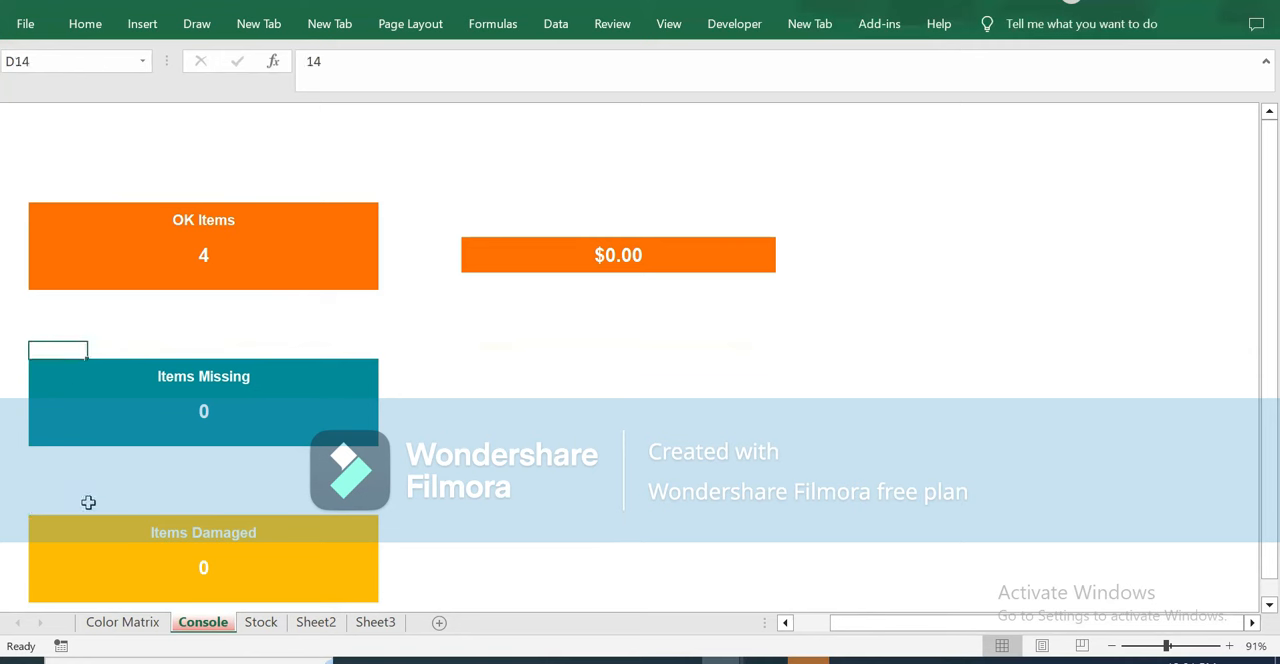
{"action": "left_click", "coordinate": [40, 507]}
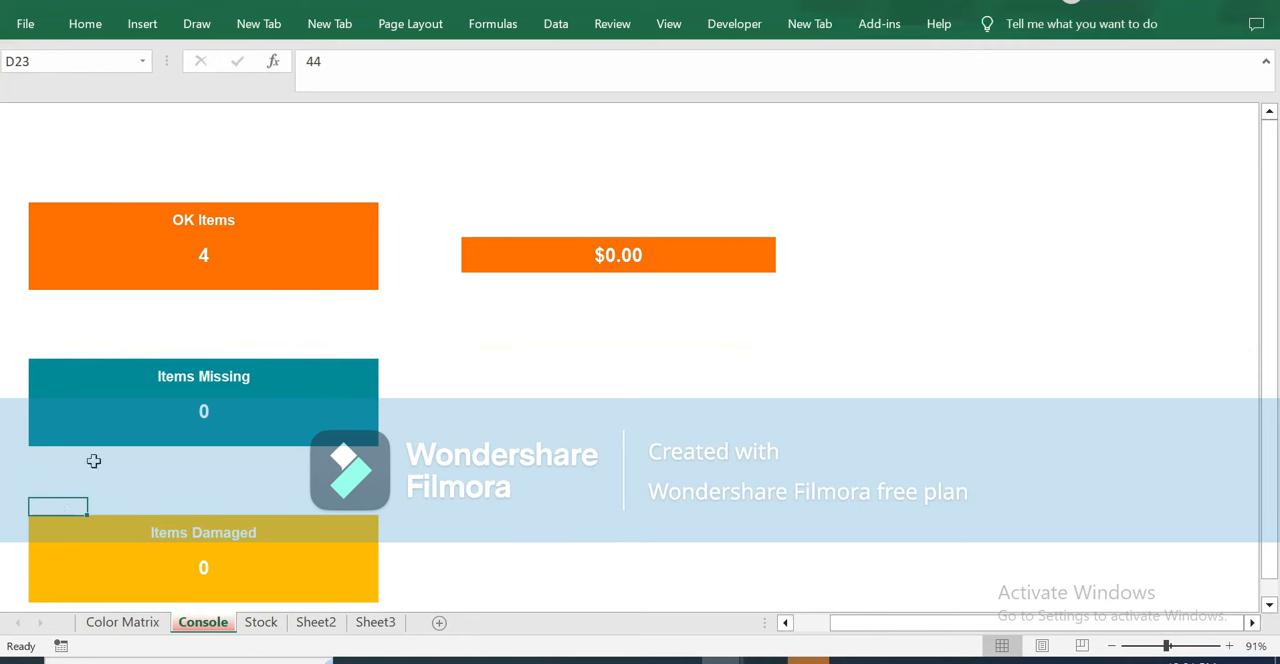
Copy the teal Items Missing format from Console cell D19 onto sticker 18 (A20) on the Stock sheet.
{"action": "left_click", "coordinate": [46, 437]}
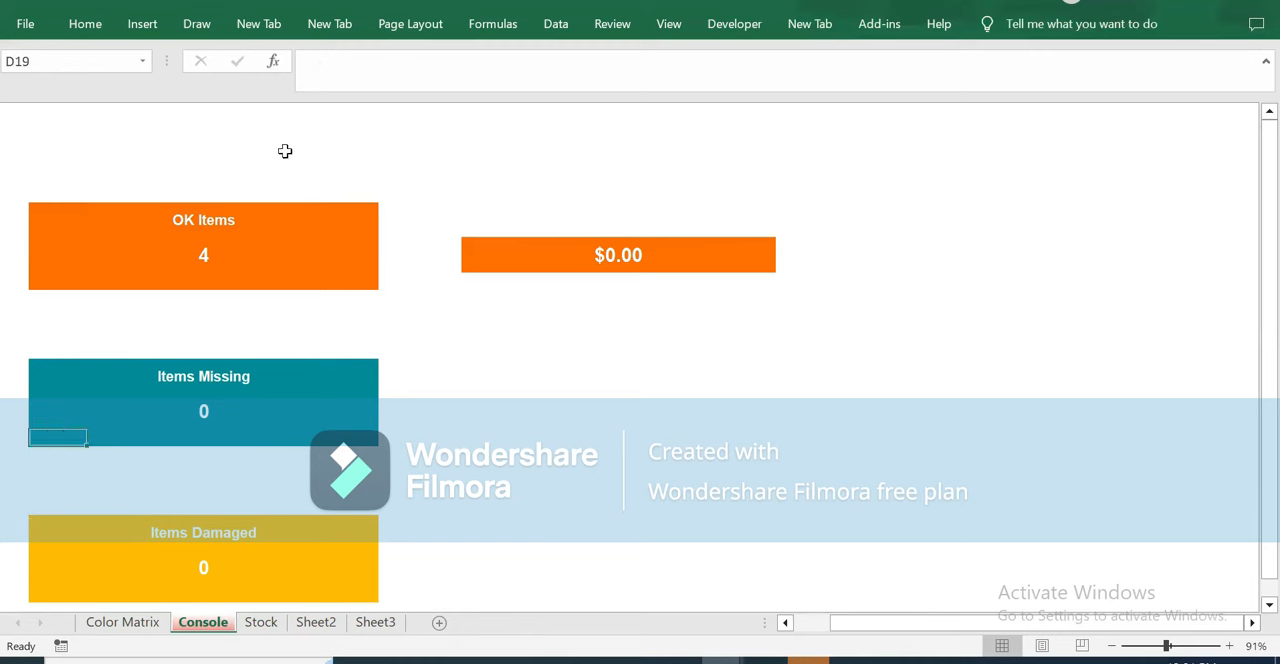
{"action": "left_click", "coordinate": [85, 24]}
{"action": "left_click", "coordinate": [55, 99]}
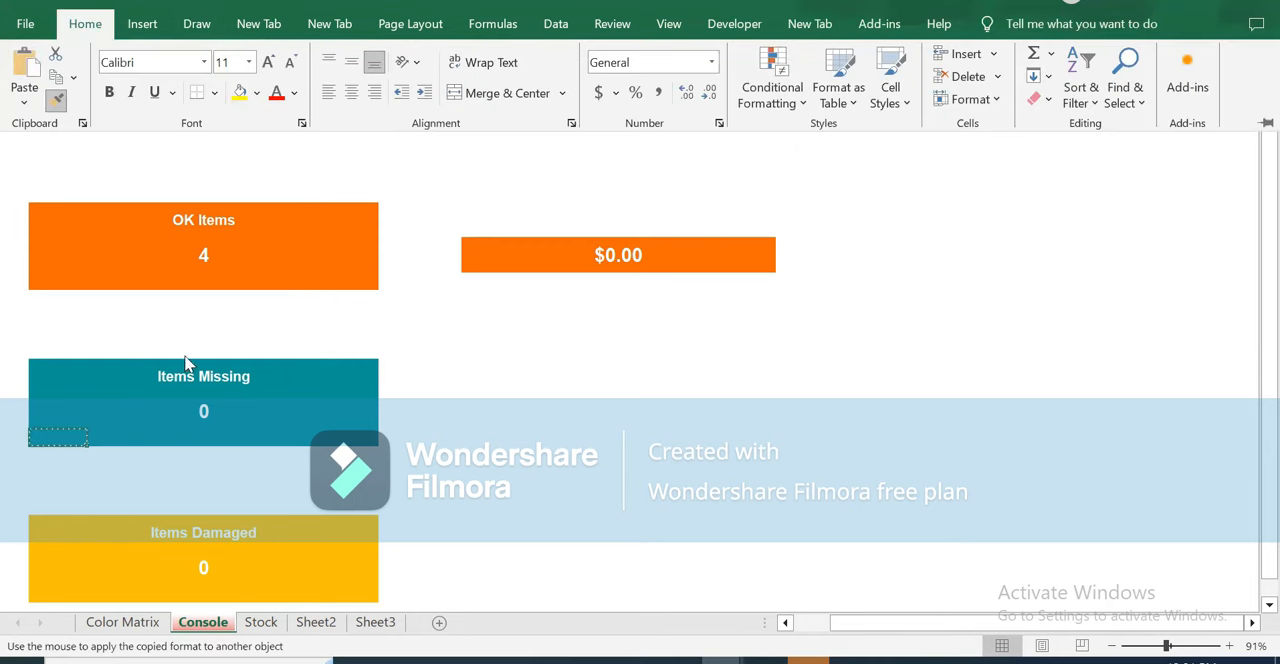
{"action": "left_click", "coordinate": [268, 617]}
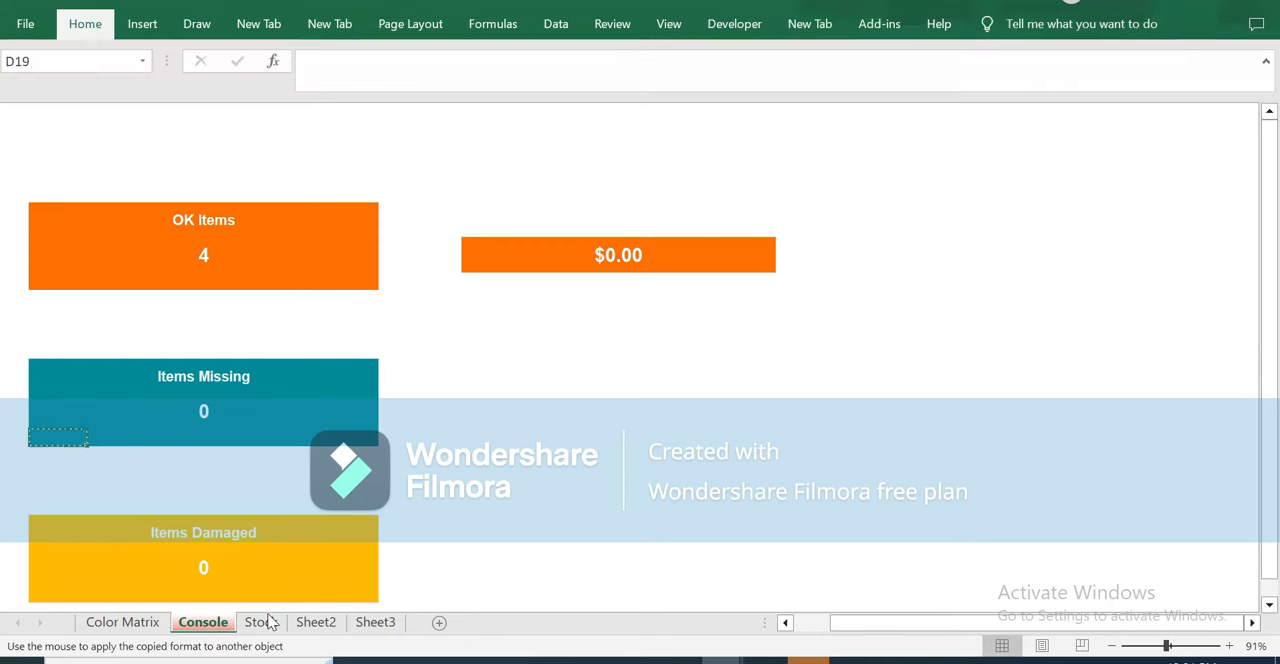
{"action": "left_click", "coordinate": [262, 622]}
{"action": "left_click", "coordinate": [45, 497]}
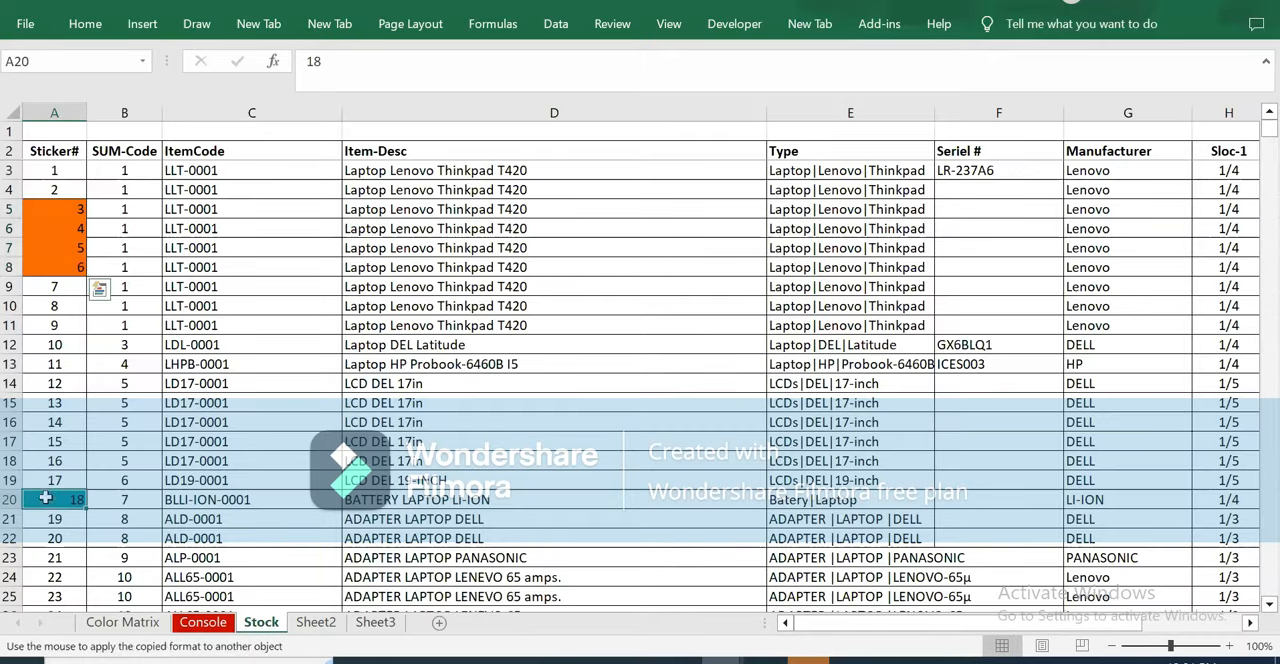
Copy the teal format of sticker 18 (A20) onto sticker 22 (A24) with Format Painter.
{"action": "left_click", "coordinate": [85, 23]}
{"action": "left_click", "coordinate": [57, 100]}
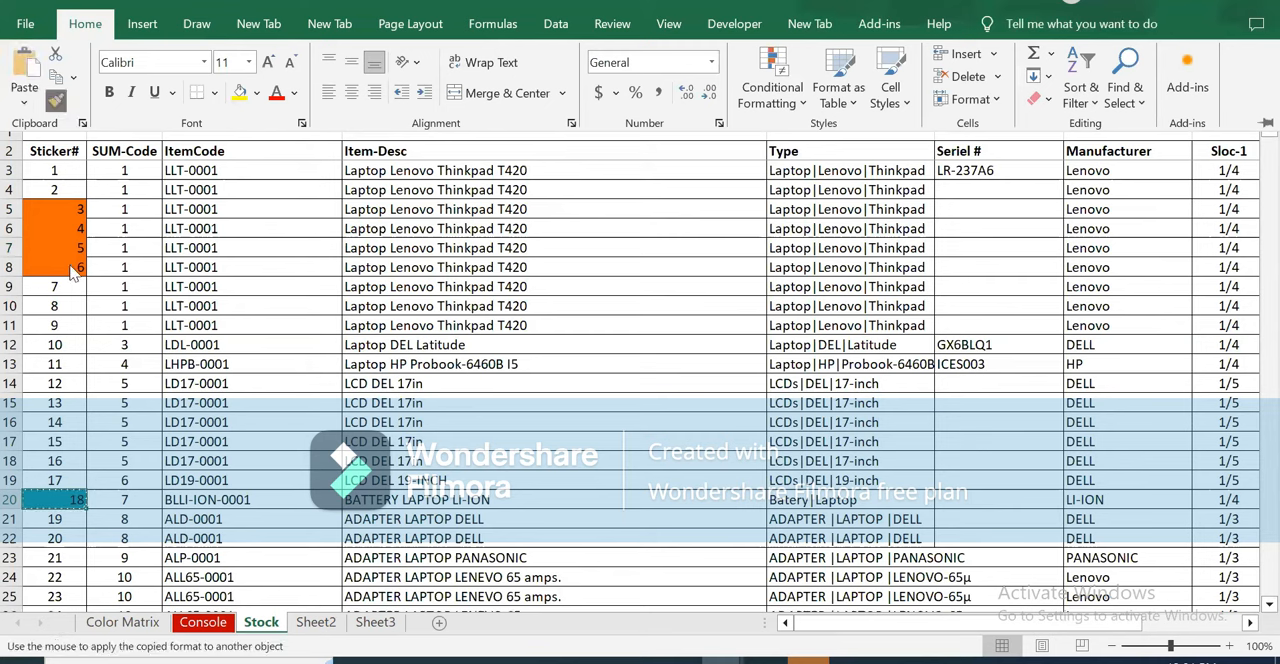
{"action": "left_click", "coordinate": [63, 577]}
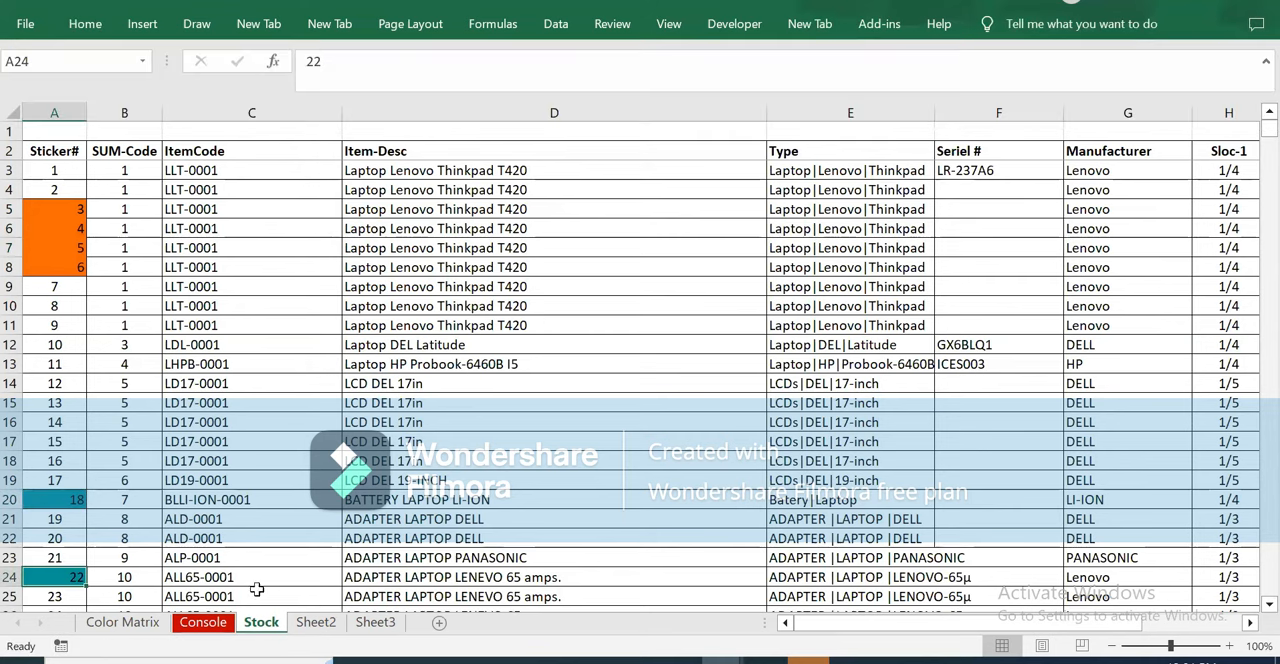
Copy the yellow Items Damaged format from Console cell D28 onto sticker 10 (A12) on the Stock sheet.
{"action": "left_click", "coordinate": [200, 622]}
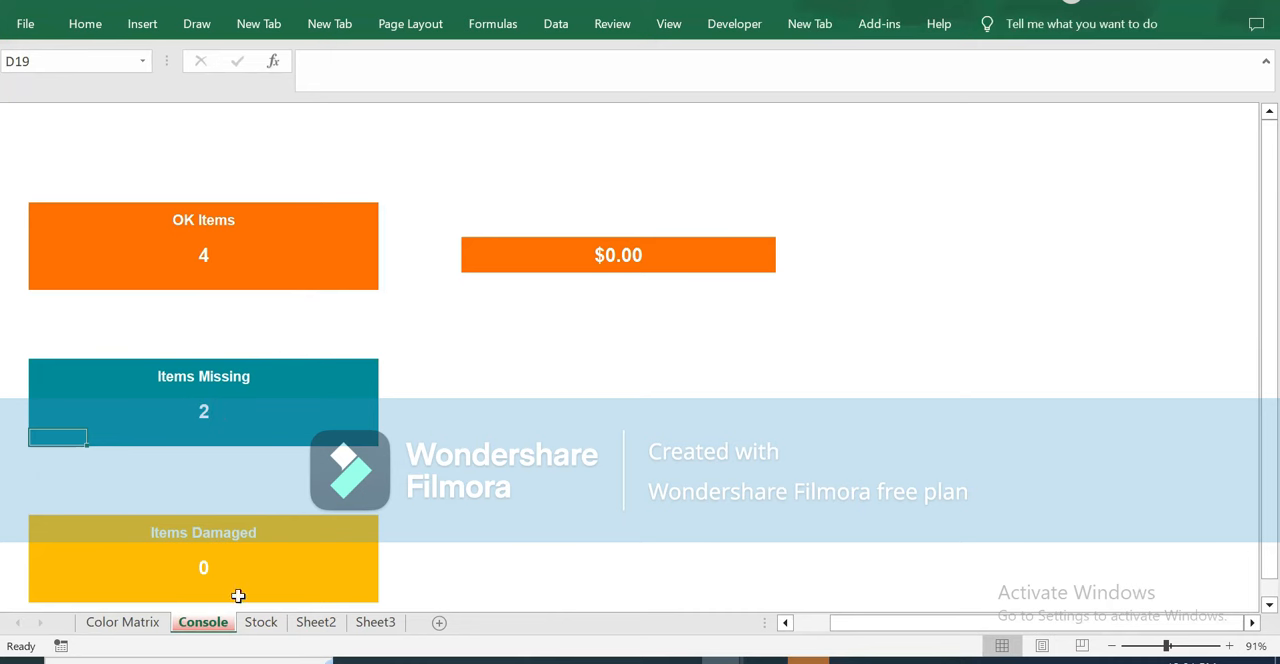
{"action": "left_click", "coordinate": [80, 590]}
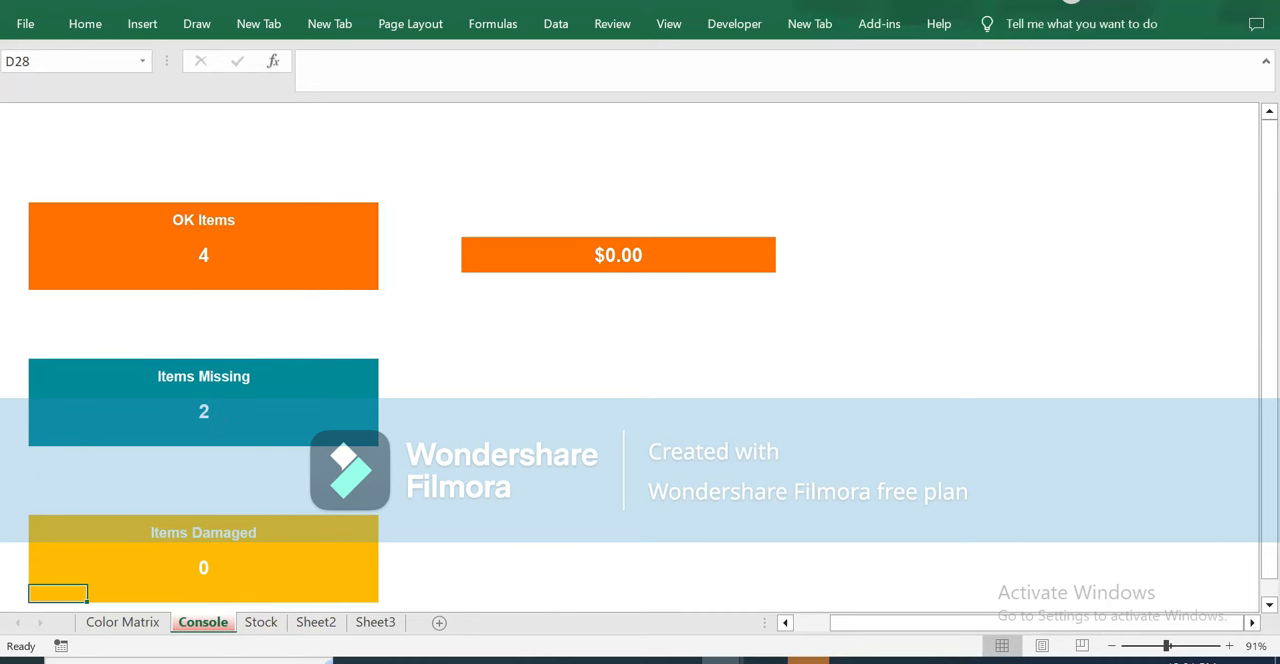
{"action": "left_click", "coordinate": [82, 26]}
{"action": "left_click", "coordinate": [56, 101]}
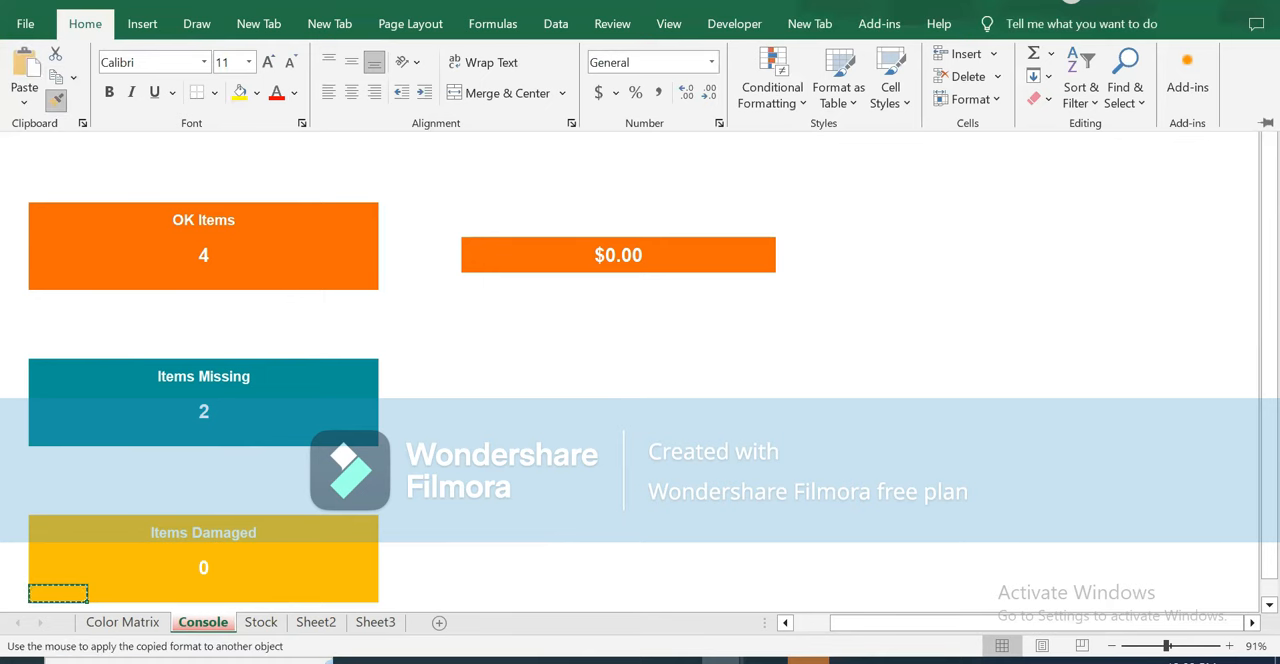
{"action": "left_click", "coordinate": [260, 622]}
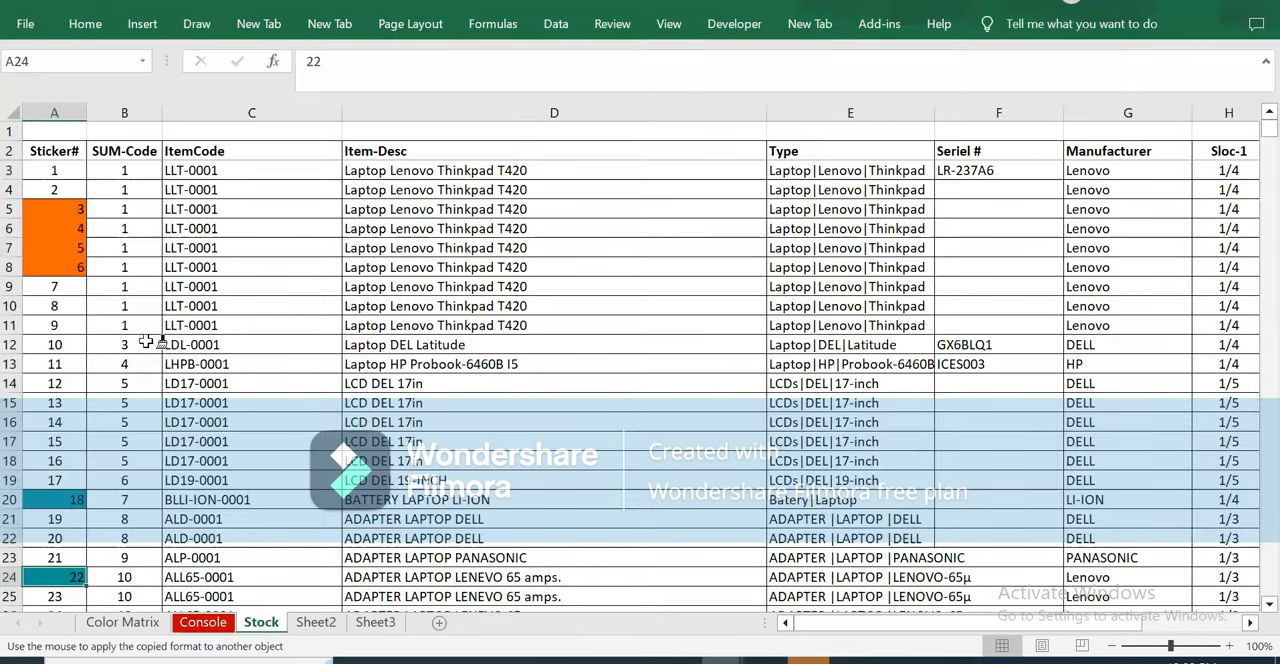
{"action": "left_click", "coordinate": [64, 344]}
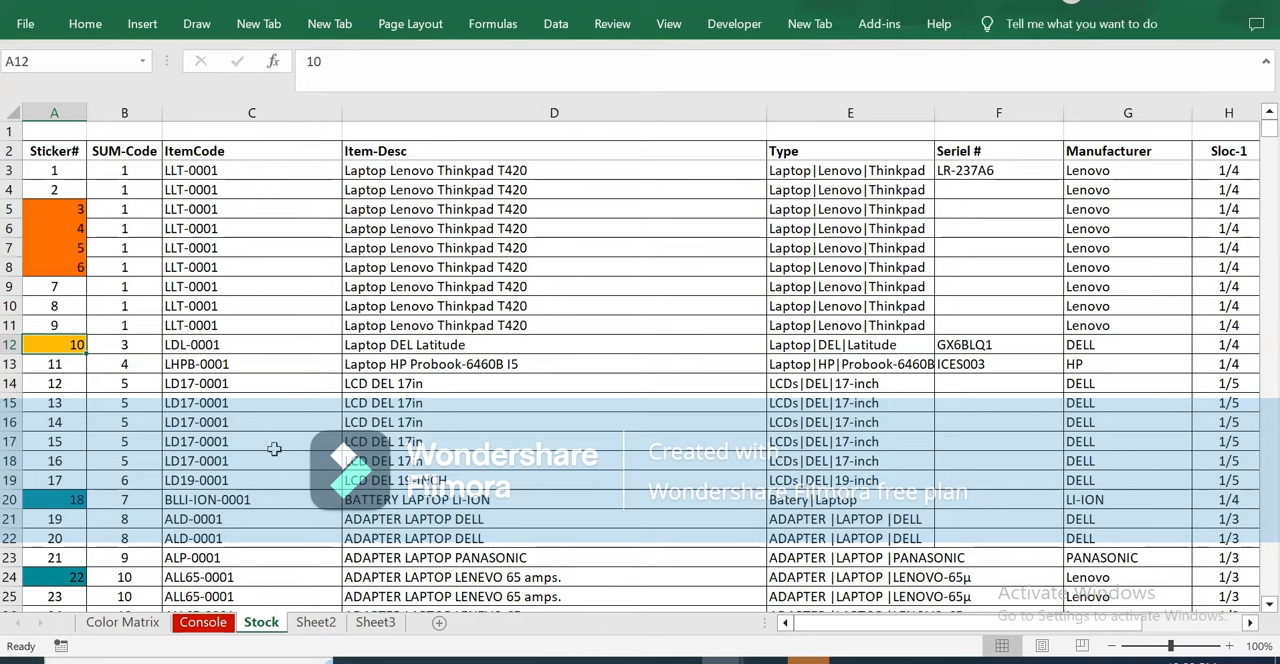
Check the Items Damaged count on the Console sheet, the formula in L8 and the color code in D5 it refers to.
{"action": "left_click", "coordinate": [197, 622]}
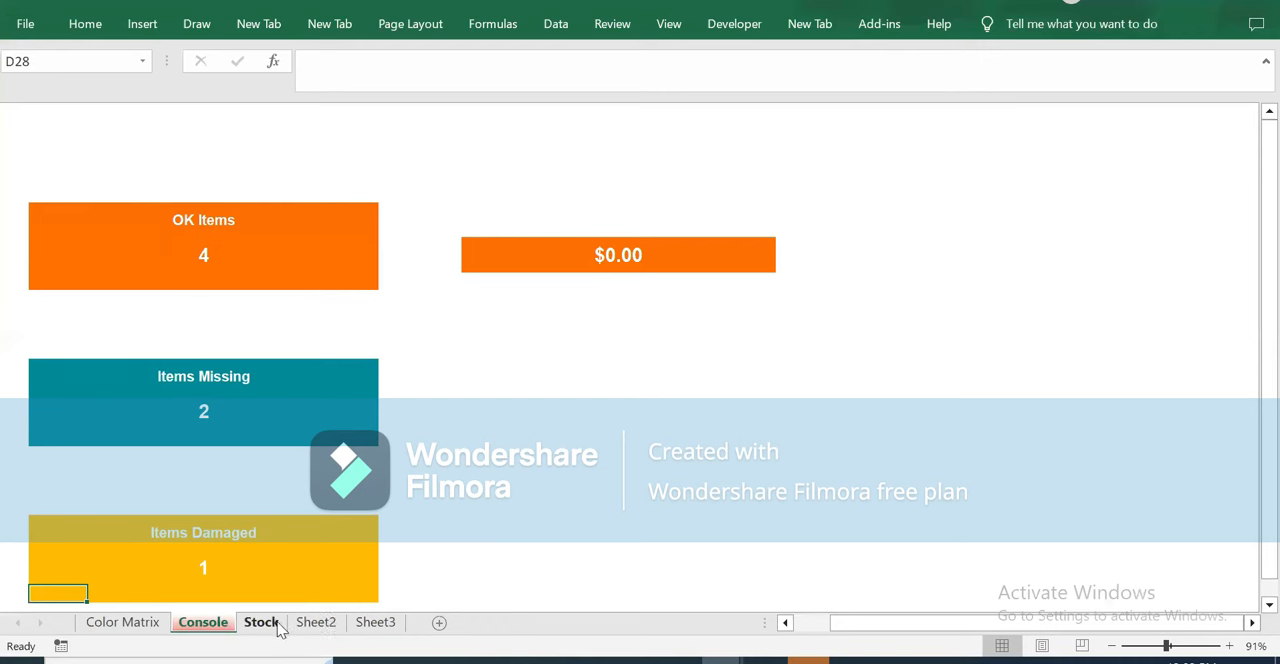
{"action": "left_click", "coordinate": [597, 256]}
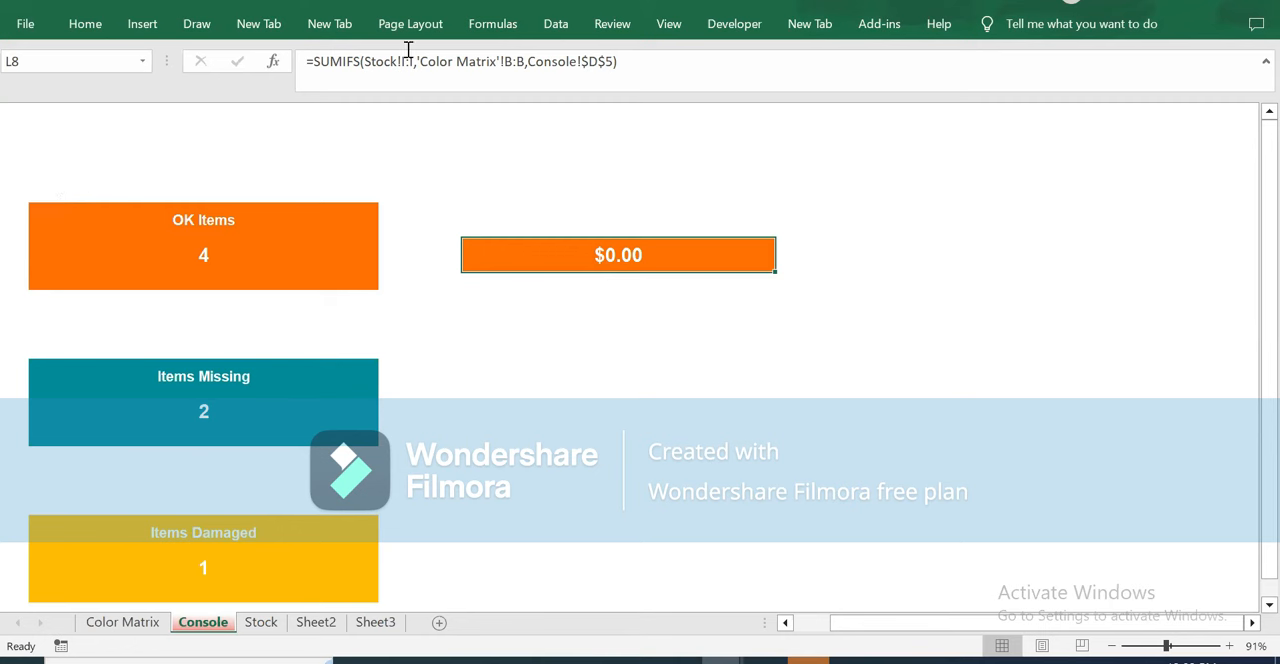
{"action": "left_click", "coordinate": [71, 192]}
{"action": "left_click", "coordinate": [565, 256]}
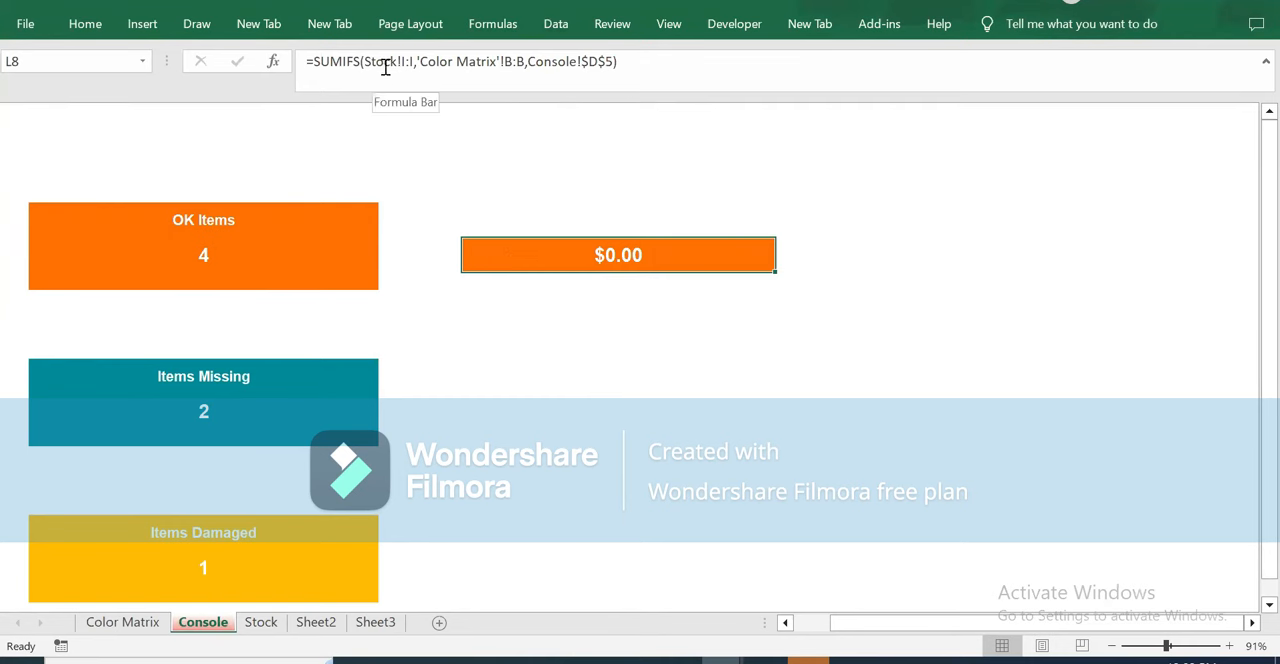
Enter 350 in the Value column (I5) for orange sticker 3 on the Stock sheet.
{"action": "left_click", "coordinate": [261, 622]}
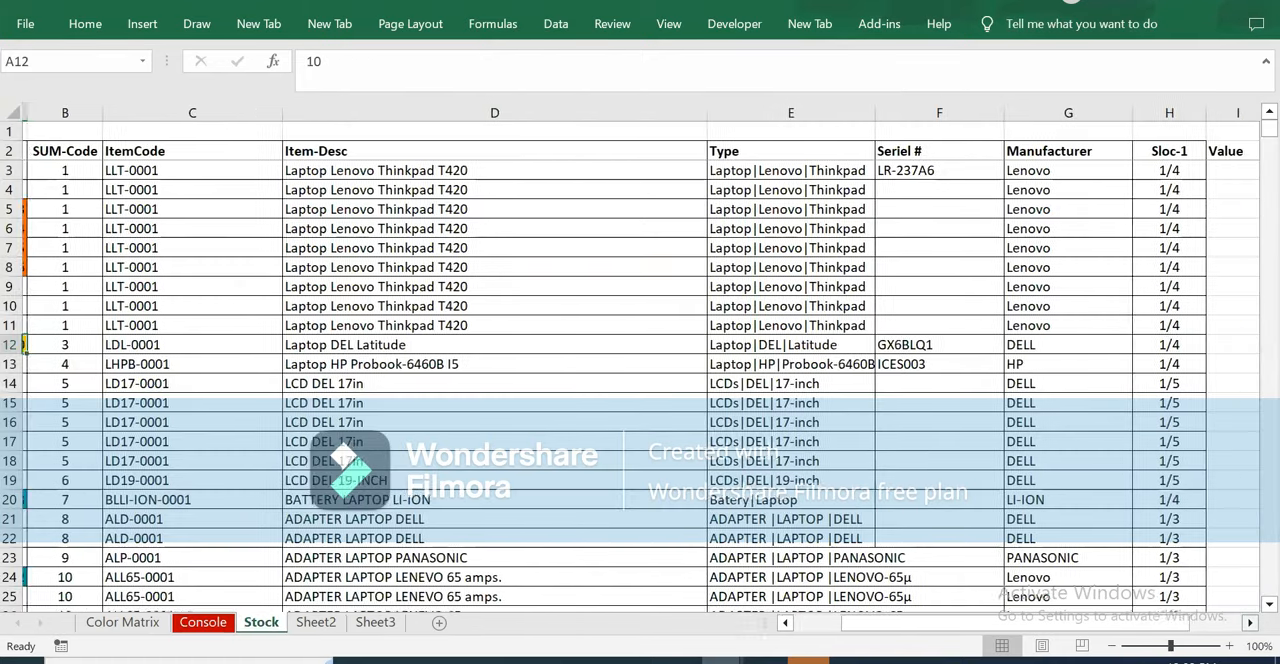
{"action": "left_click_drag", "start_coordinate": [886, 622], "coordinate": [773, 625]}
{"action": "left_click", "coordinate": [123, 206]}
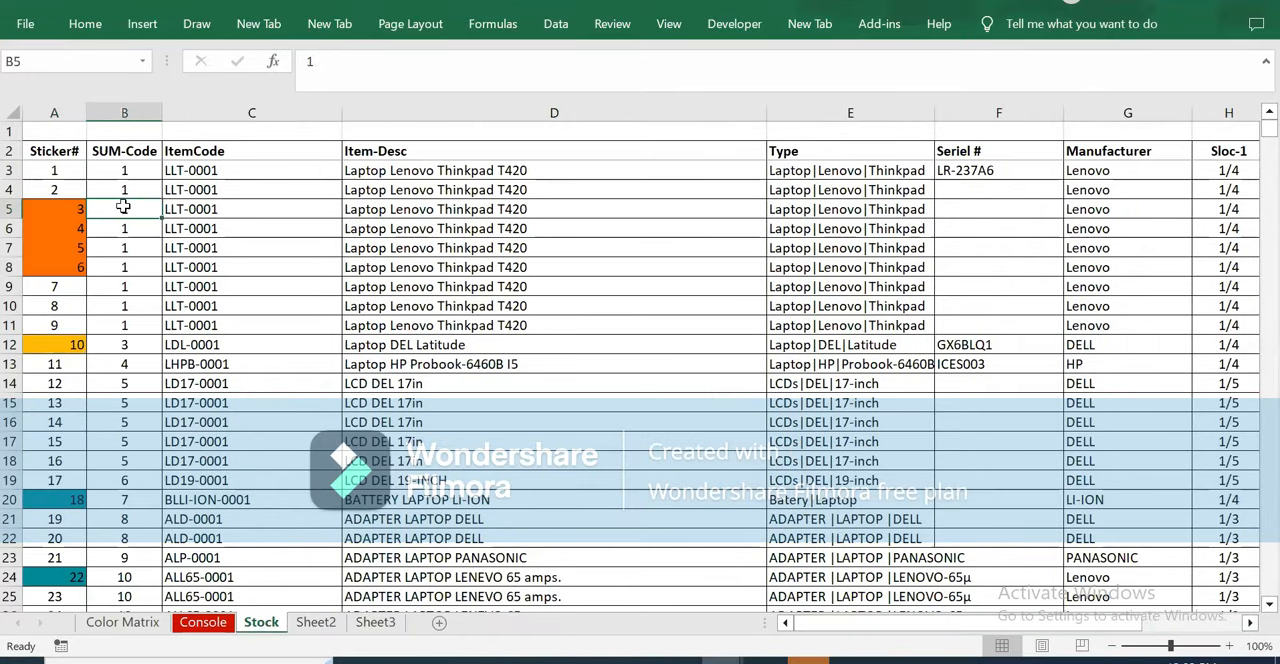
{"action": "left_click_drag", "start_coordinate": [138, 206], "coordinate": [631, 208]}
{"action": "key", "text": "Right"}
{"action": "key", "text": "Right"}
{"action": "key", "text": "Right"}
{"action": "key", "text": "Right"}
{"action": "key", "text": "Right"}
{"action": "key", "text": "Right"}
{"action": "key", "text": "Right"}
{"action": "key", "text": "Right"}
{"action": "key", "text": "Right"}
{"action": "key", "text": "Right"}
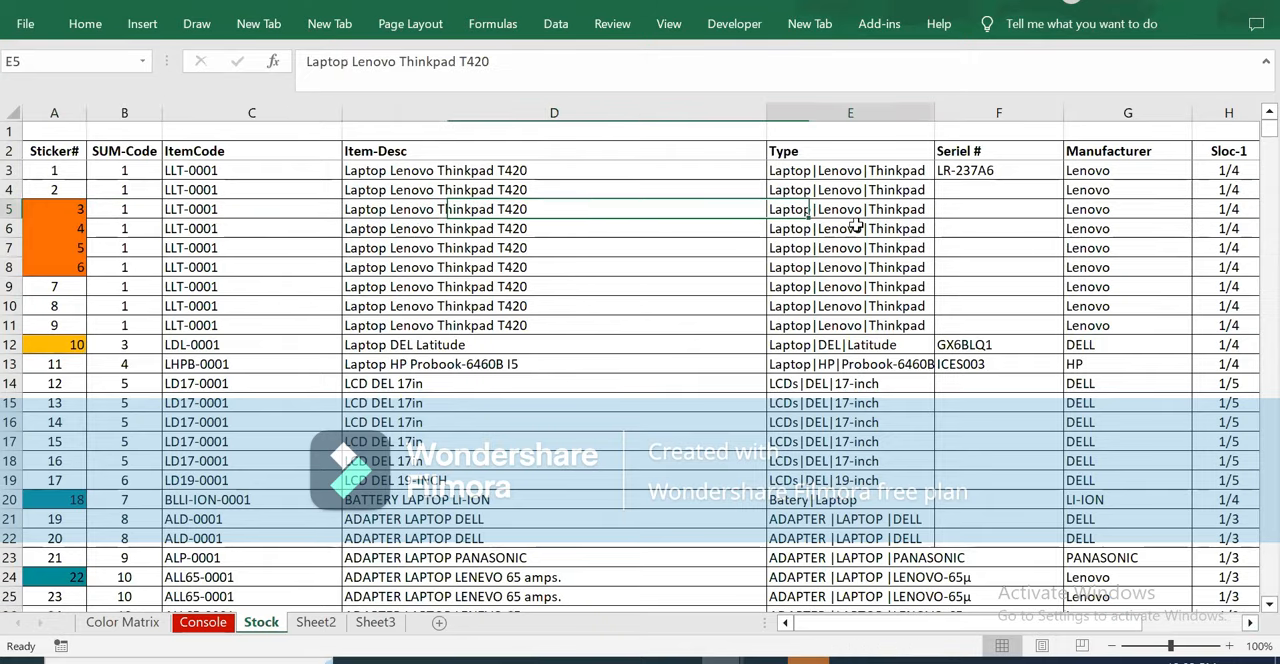
{"action": "key", "text": "Left"}
{"action": "key", "text": "Left"}
{"action": "key", "text": "Left"}
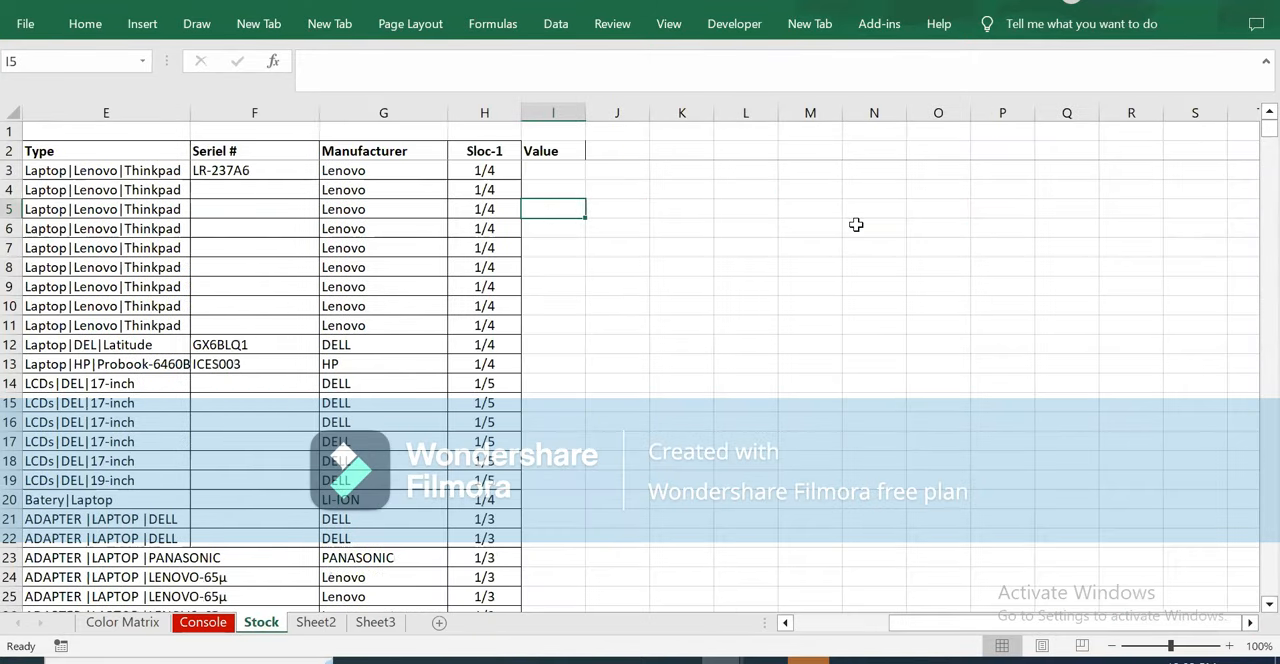
{"action": "type", "text": "350"}
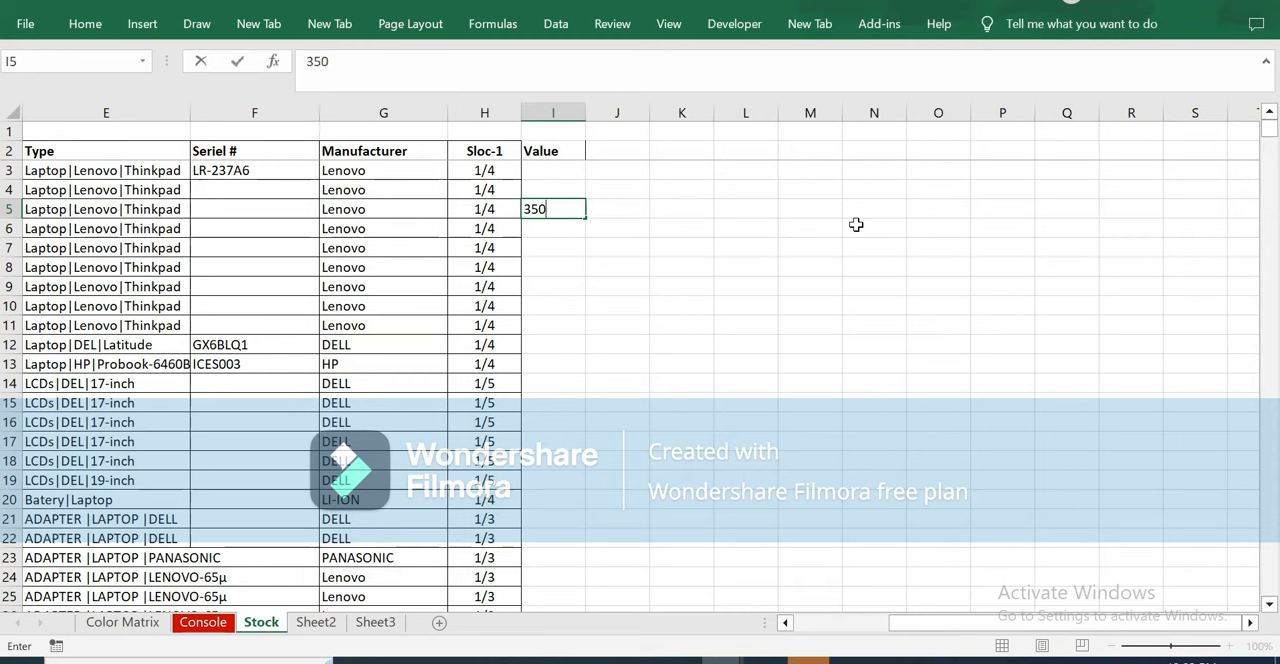
{"action": "key", "text": "Return"}
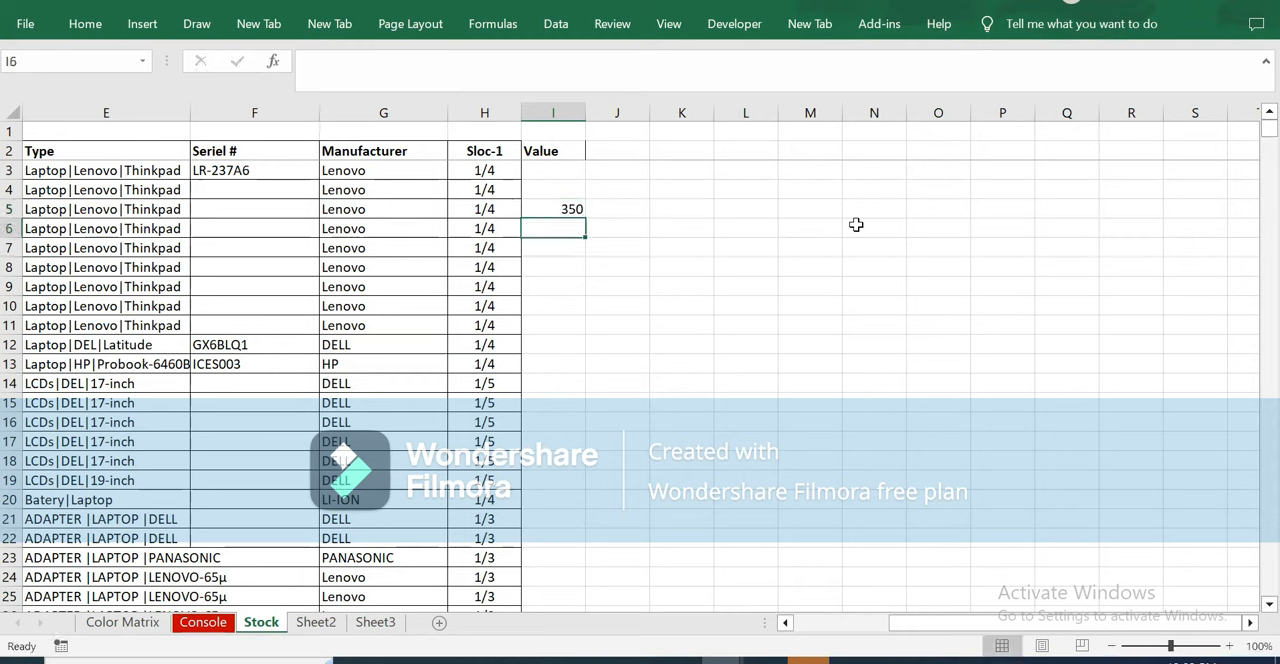
Enter the values 230, 345 and 120 for stickers 4 to 6 in I6:I8.
{"action": "type", "text": "230"}
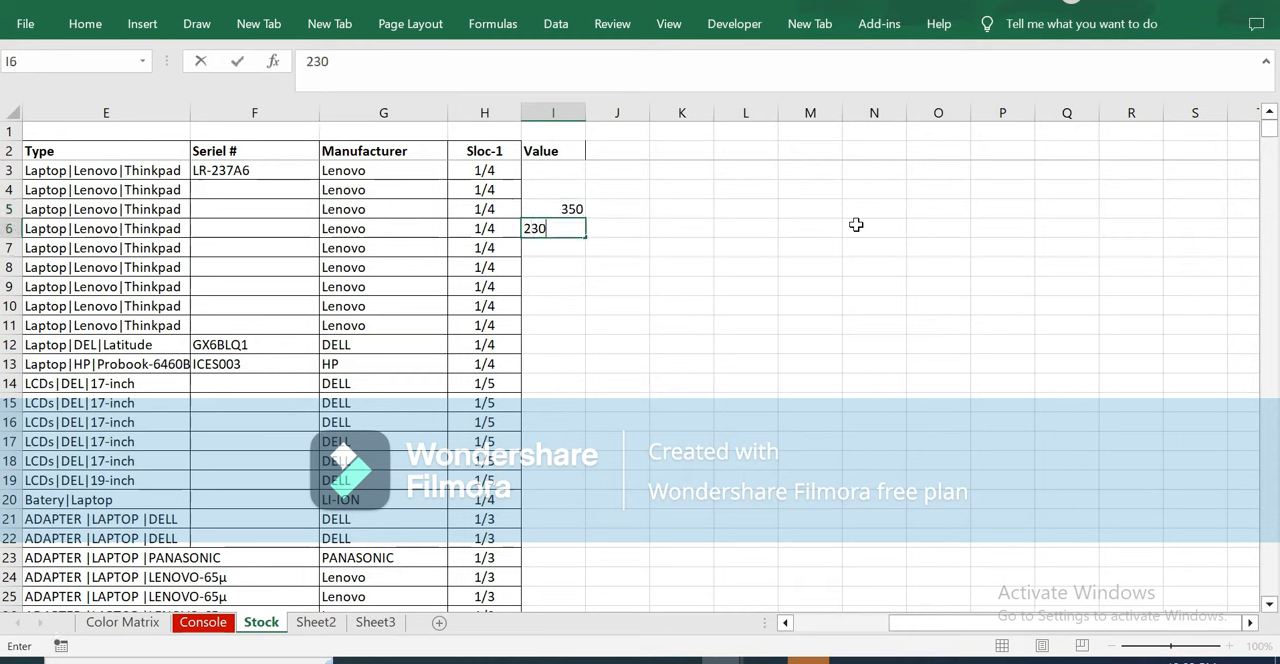
{"action": "key", "text": "Return"}
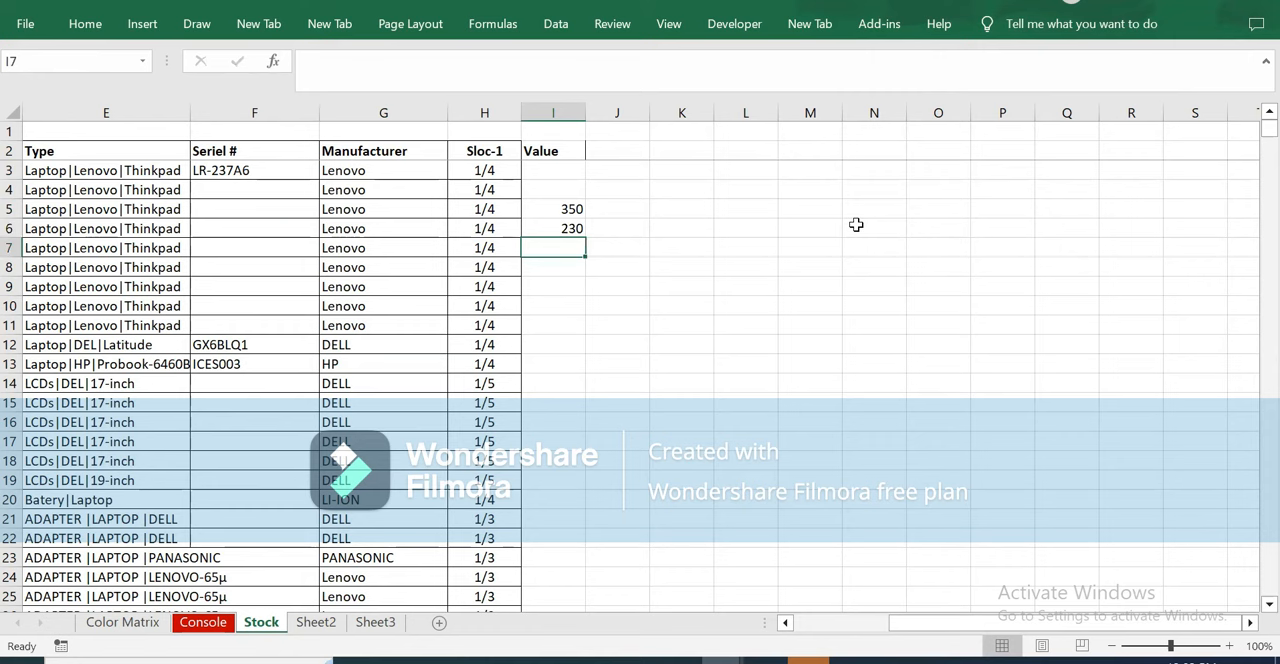
{"action": "type", "text": "345"}
{"action": "key", "text": "ctrl+Return"}
{"action": "key", "text": "Return"}
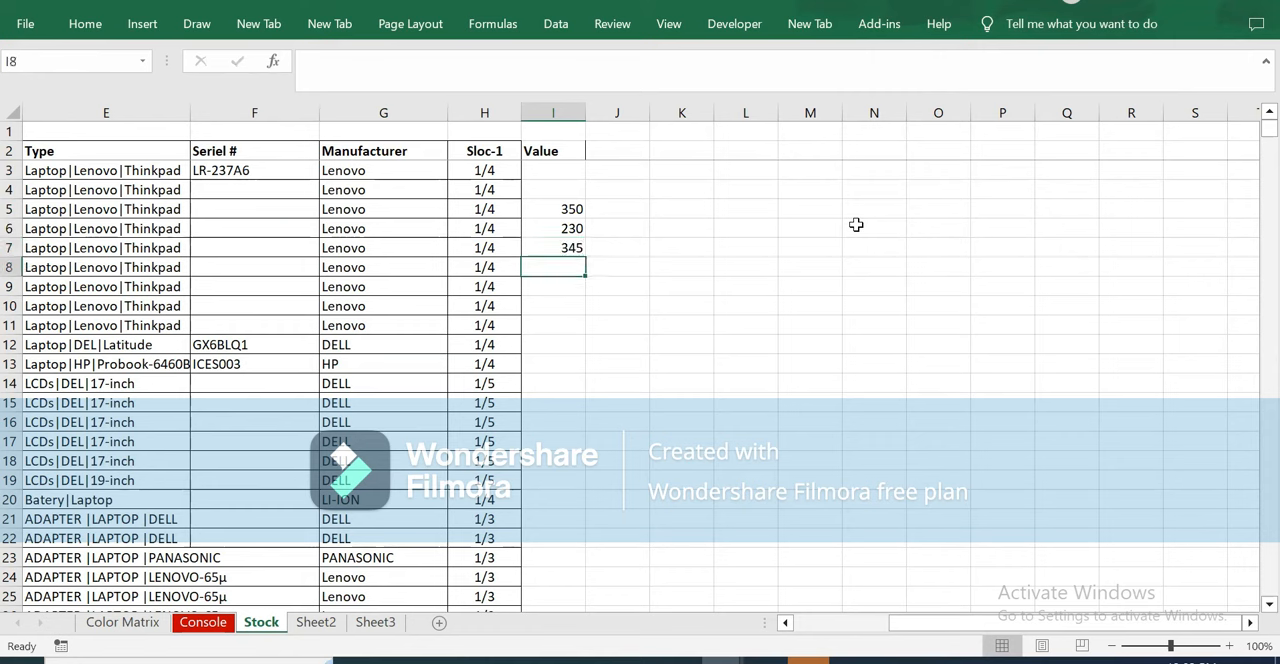
{"action": "type", "text": "120"}
{"action": "key", "text": "Return"}
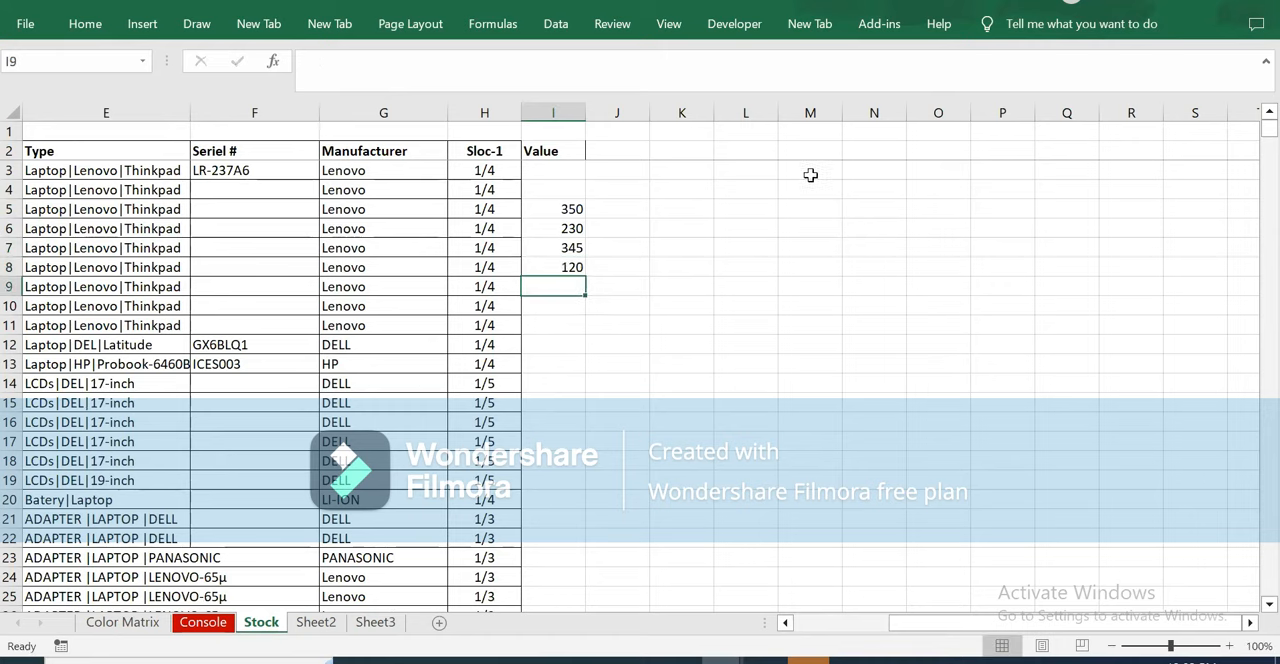
Check the OK Items total value in L8 and the count formula in D8 on the Console sheet.
{"action": "left_click", "coordinate": [200, 622]}
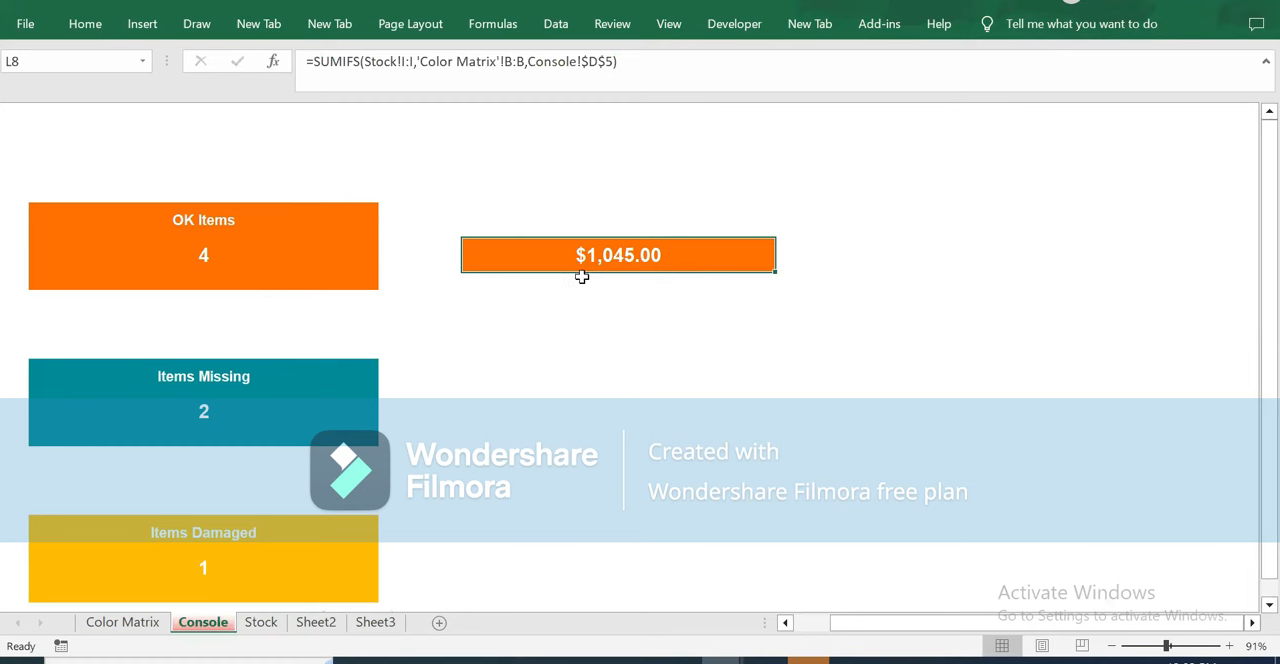
{"action": "left_click", "coordinate": [203, 255]}
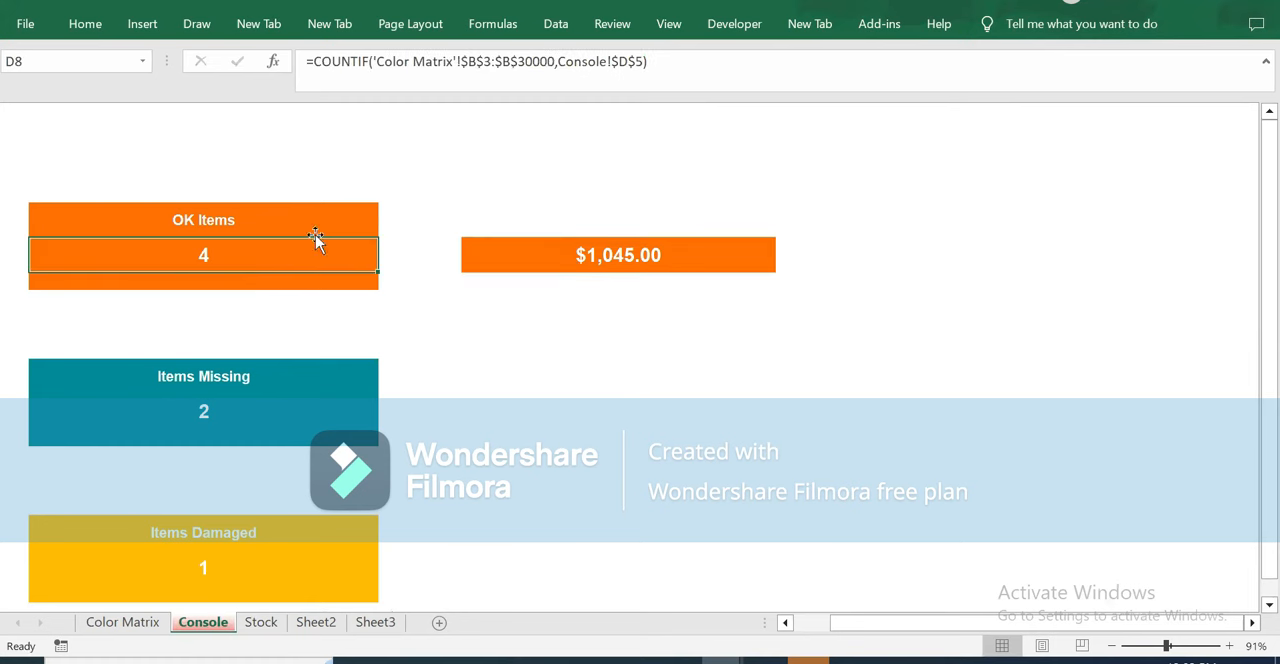
{"action": "left_click", "coordinate": [678, 259]}
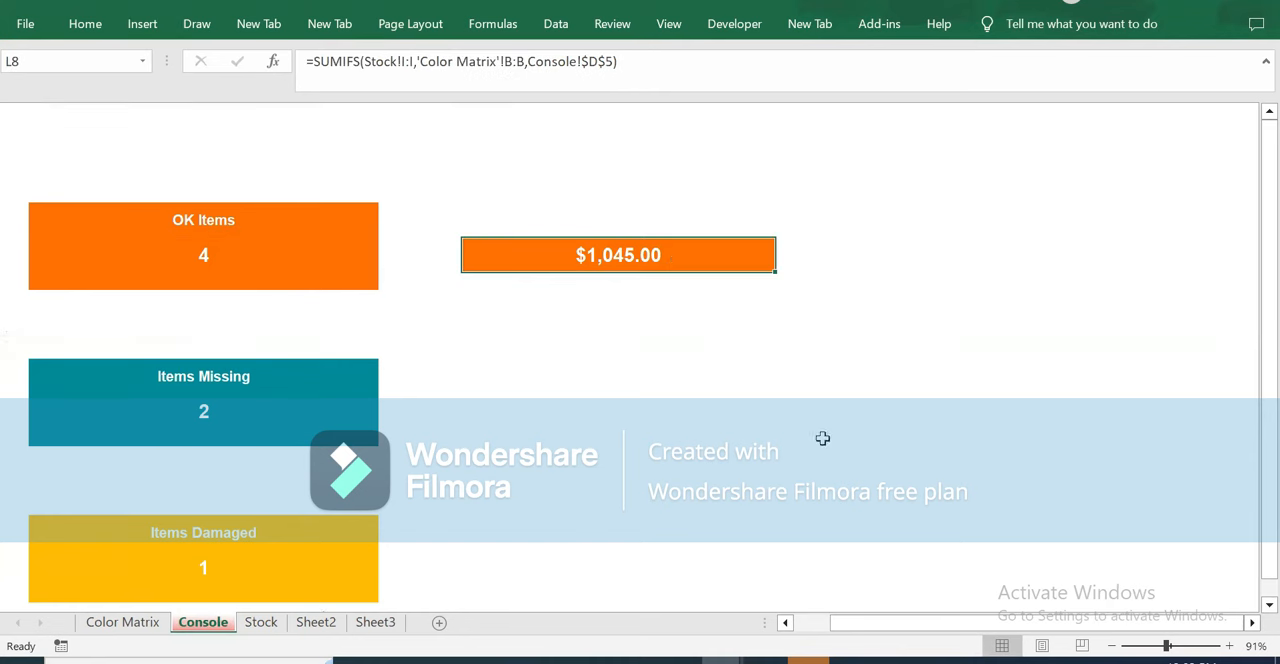
Copy the teal format of the Items Missing count (D17) onto L17 beside it on the Console sheet.
{"action": "left_click", "coordinate": [304, 376]}
{"action": "left_click", "coordinate": [296, 426]}
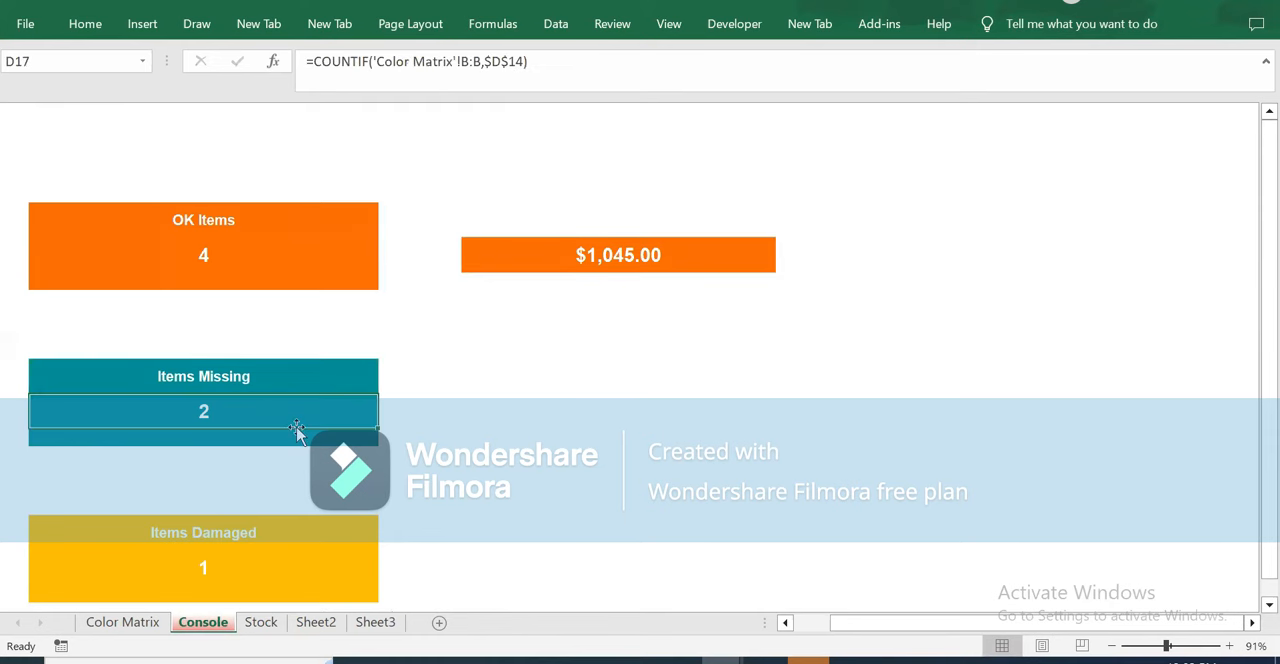
{"action": "left_click", "coordinate": [85, 24]}
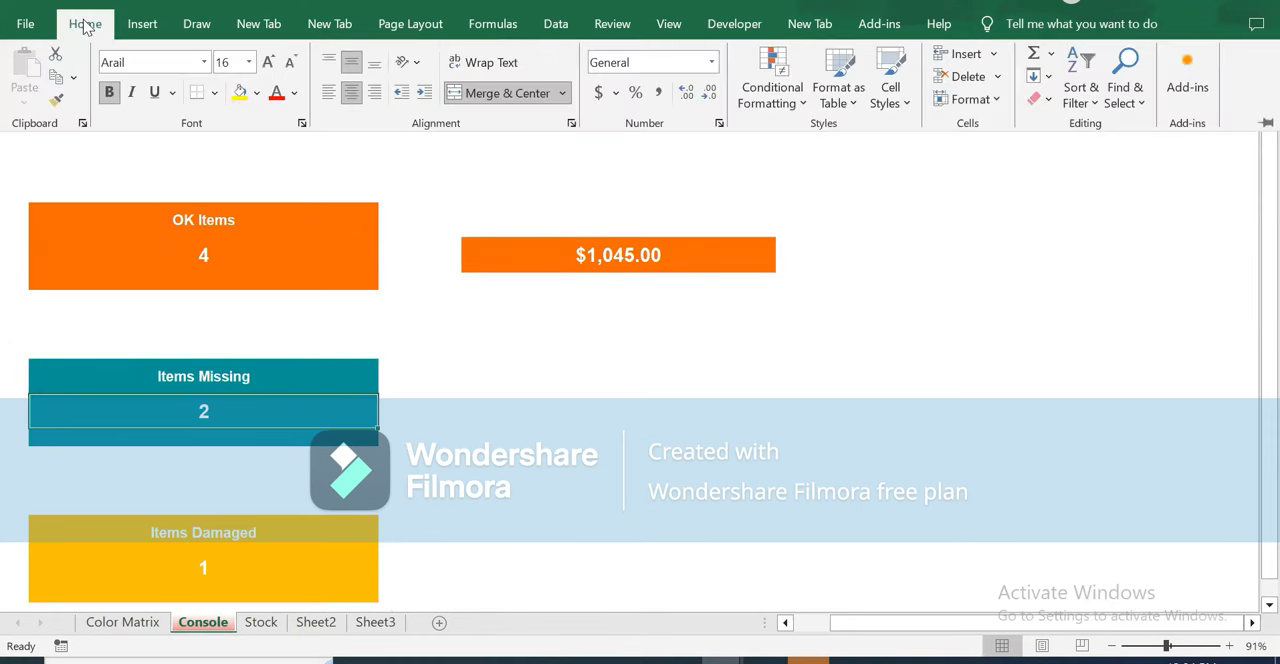
{"action": "left_click", "coordinate": [56, 98]}
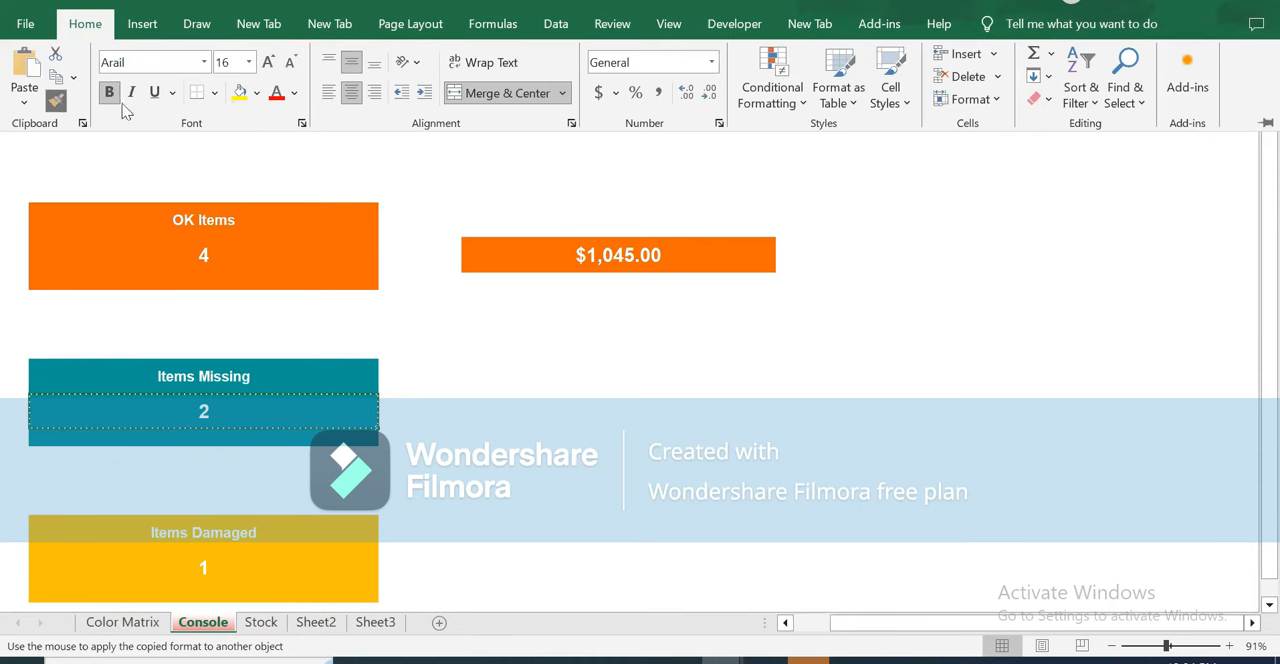
{"action": "left_click", "coordinate": [484, 406]}
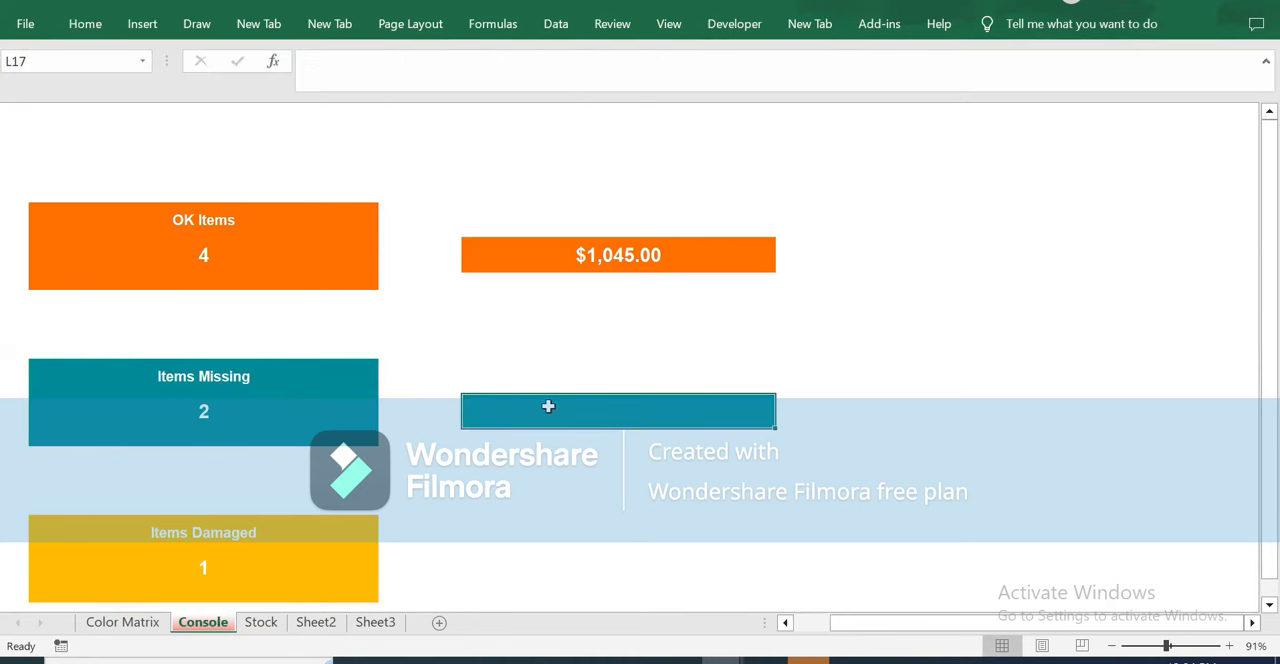
Copy the SUMIFS formula of the OK Items value (L8) into L17 beside Items Missing on the Console sheet.
{"action": "left_click", "coordinate": [719, 257]}
{"action": "triple_click", "coordinate": [635, 59]}
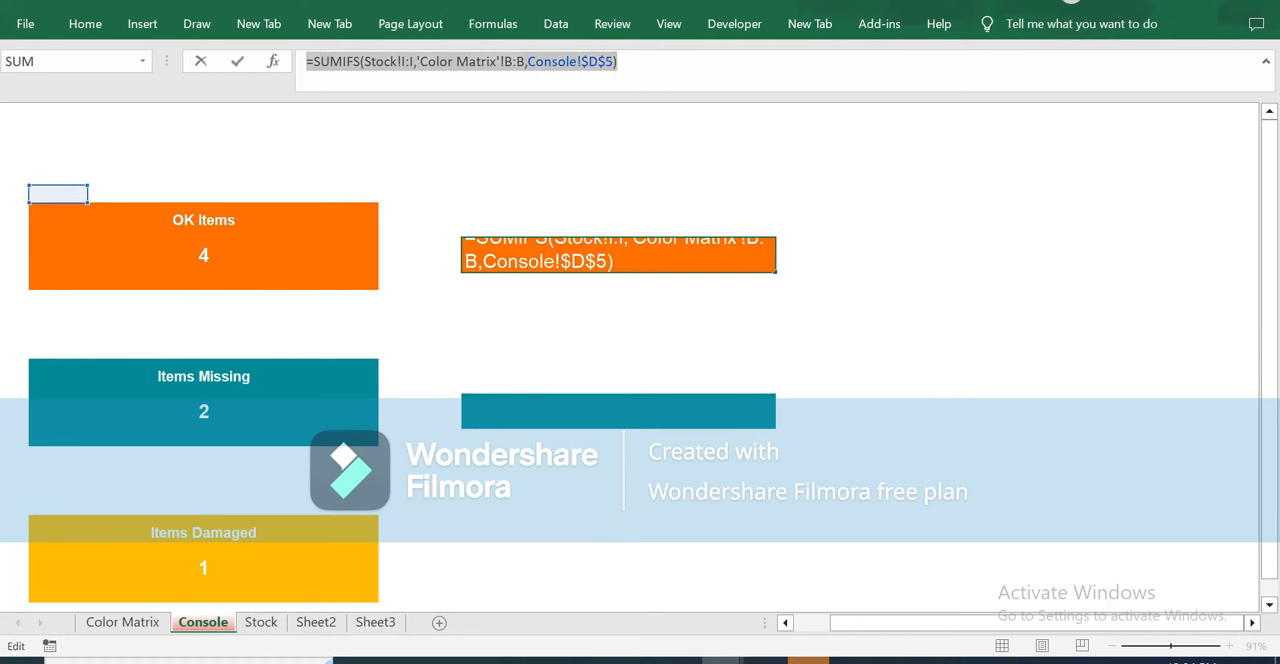
{"action": "key", "text": "Escape"}
{"action": "left_click", "coordinate": [595, 411]}
{"action": "left_click", "coordinate": [366, 63]}
{"action": "key", "text": "ctrl+v"}
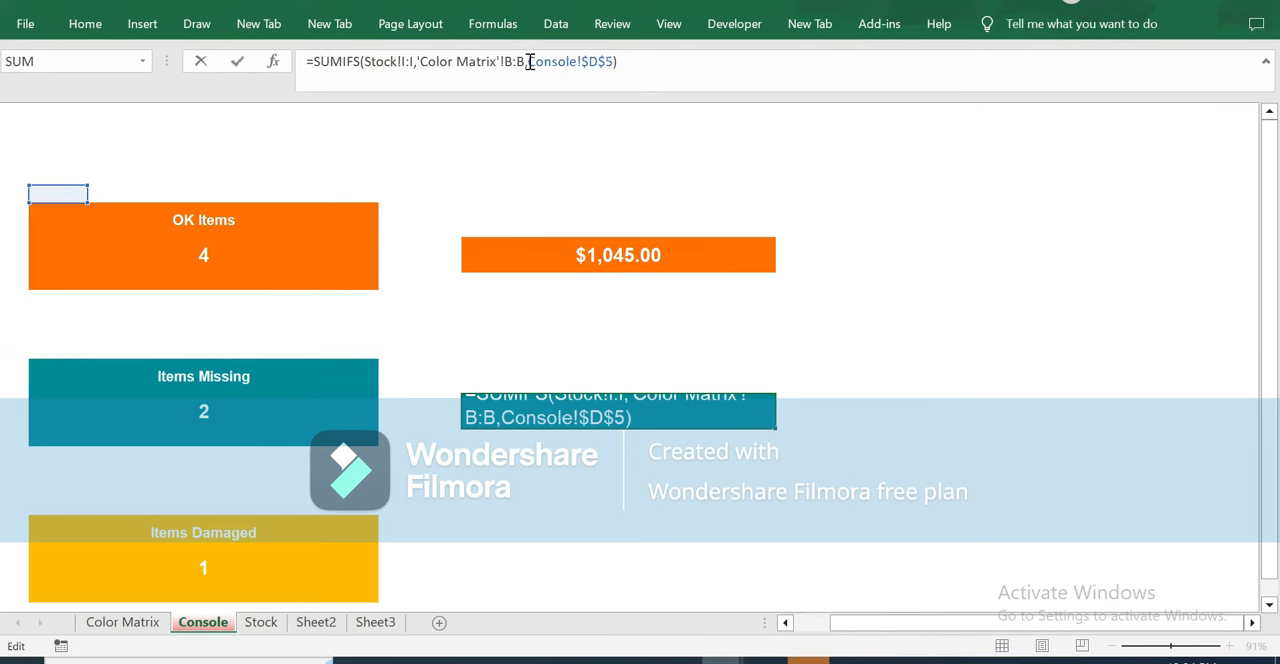
Replace the Console!$D$5 criterion in L17's formula with $D$14, giving =SUMIFS(Stock!I:I,'Color Matrix'!B:B,$D$14).
{"action": "left_click_drag", "start_coordinate": [527, 61], "coordinate": [612, 62]}
{"action": "key", "text": "BackSpace"}
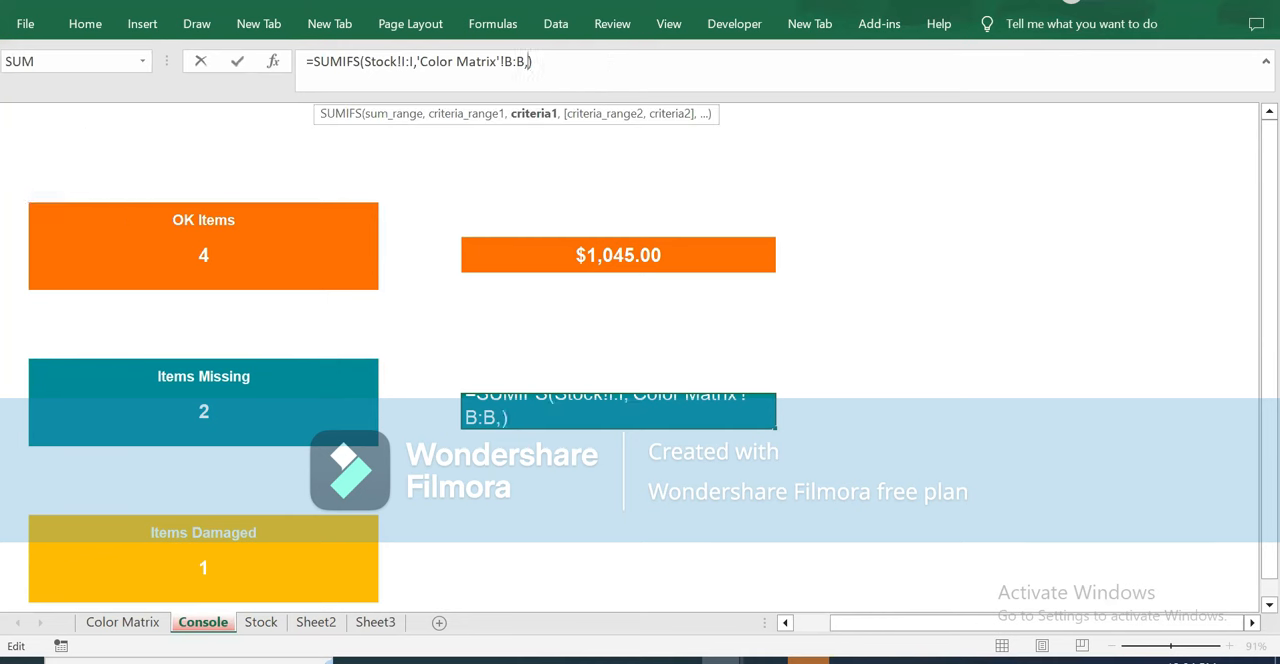
{"action": "left_click", "coordinate": [40, 347]}
{"action": "key", "text": "F4"}
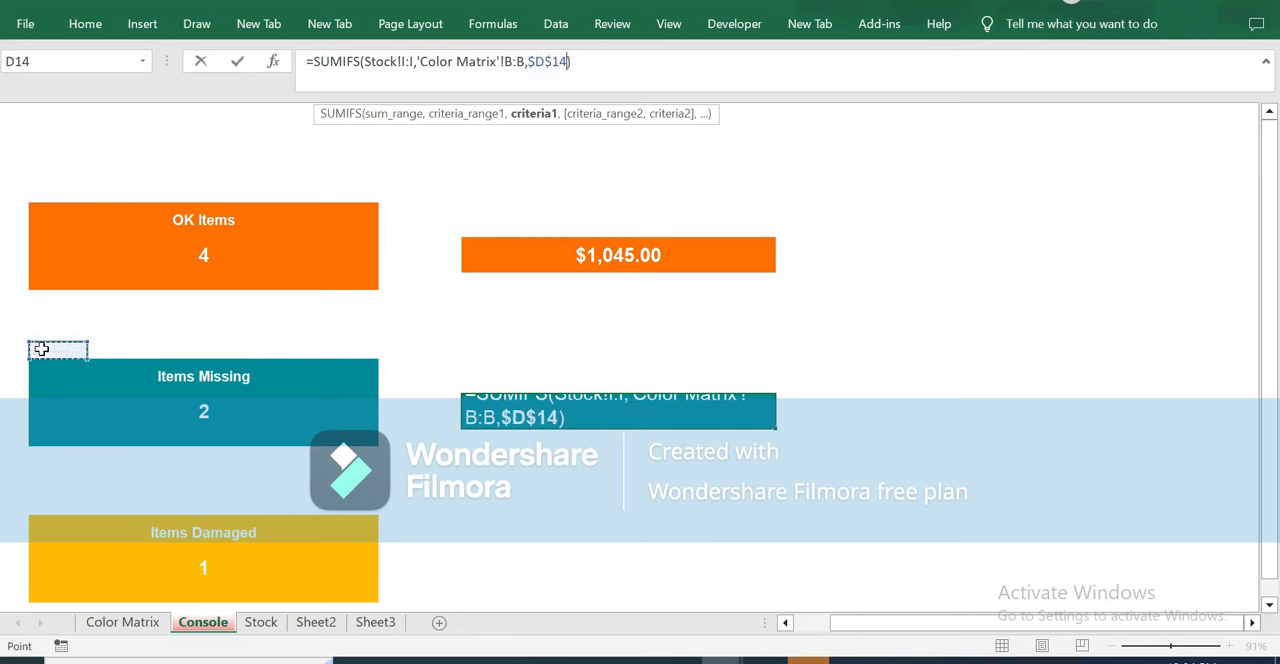
{"action": "key", "text": "Return"}
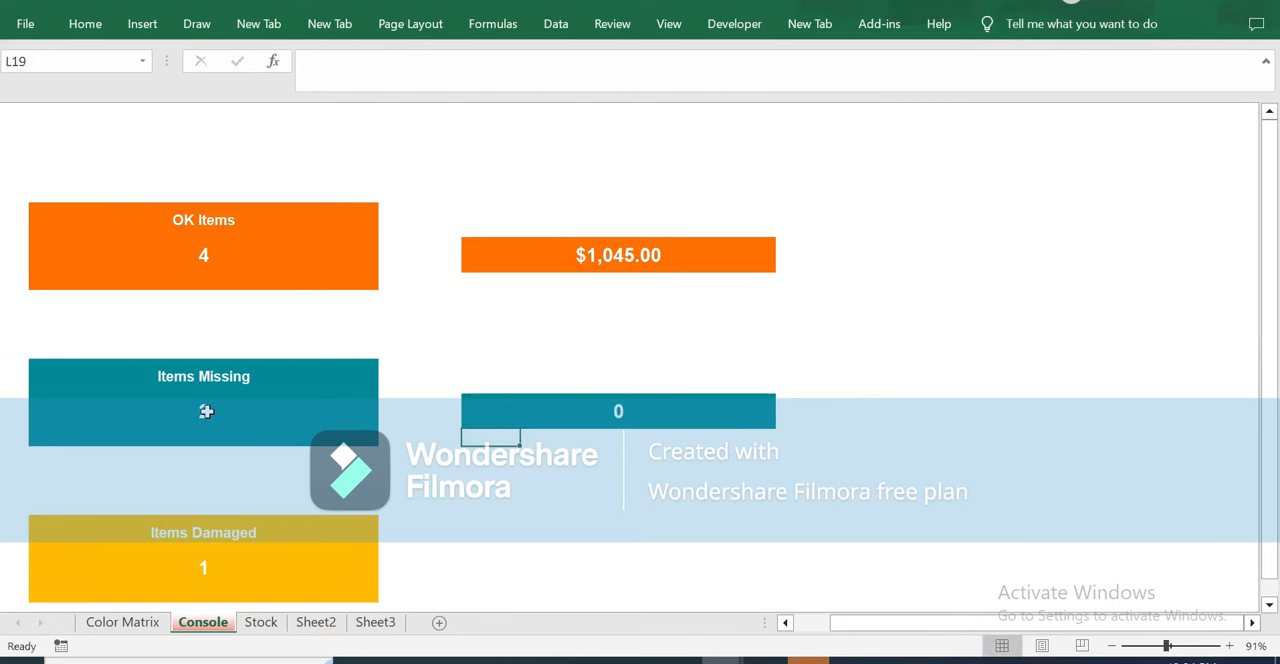
Enter 300 in the Value column (I20) for teal sticker 18 on the Stock sheet.
{"action": "left_click", "coordinate": [206, 411]}
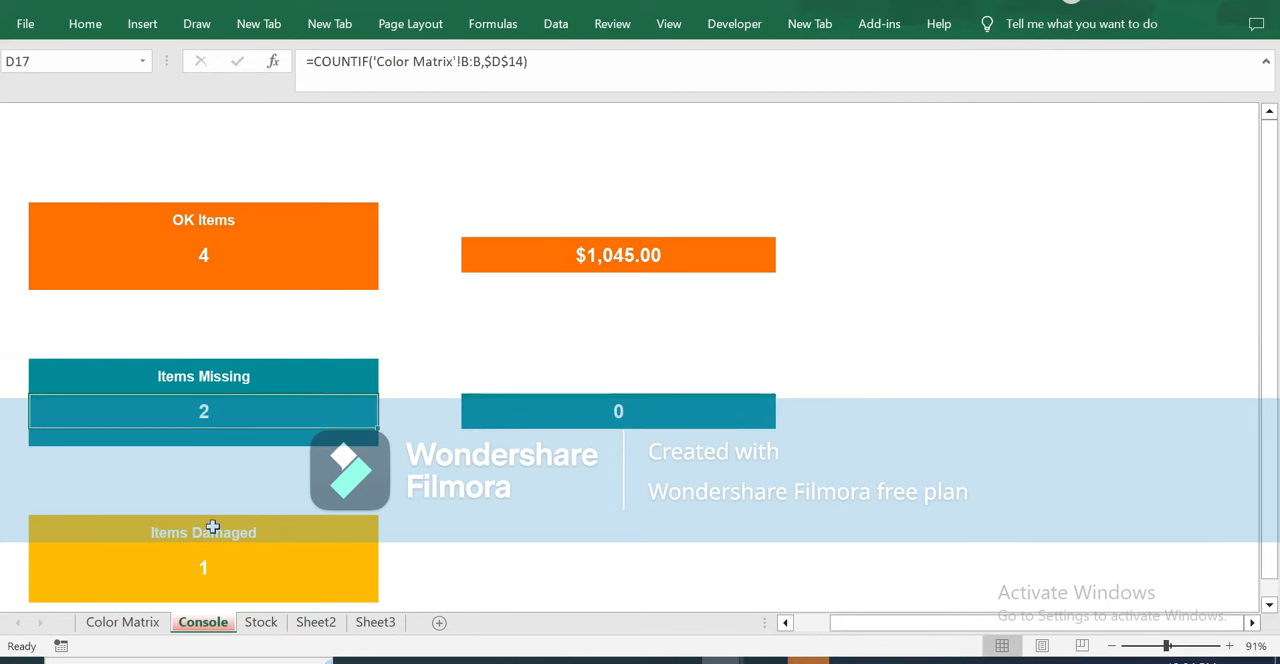
{"action": "left_click", "coordinate": [266, 624]}
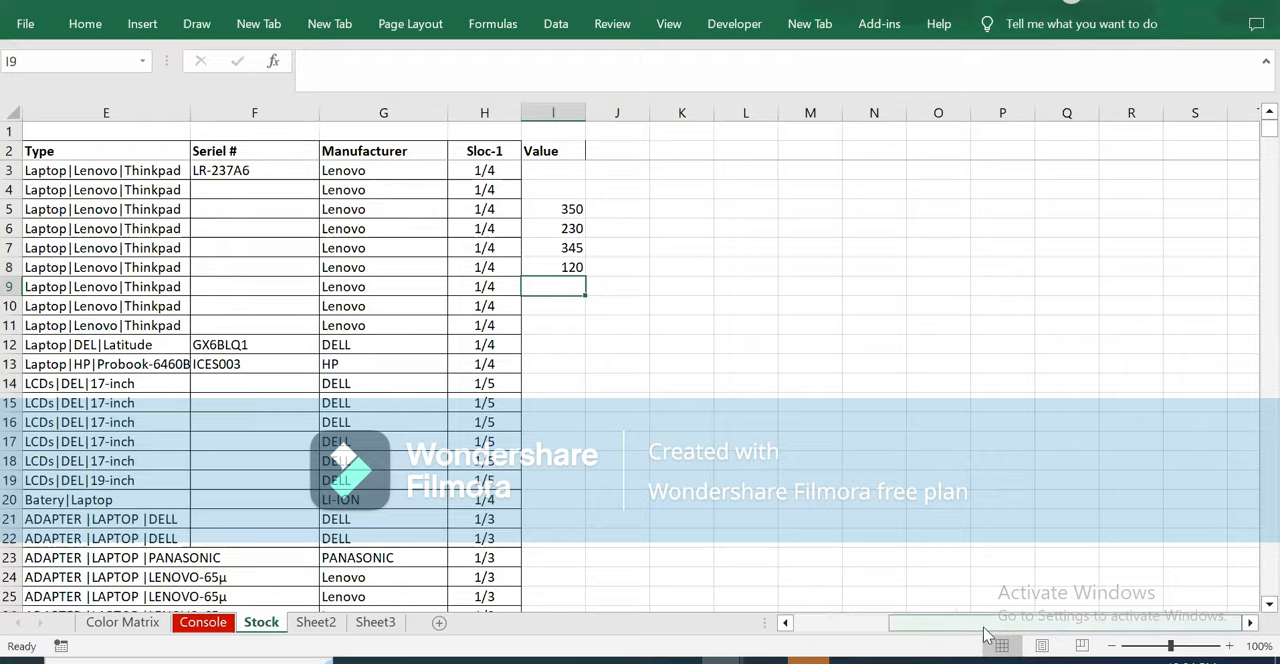
{"action": "left_click_drag", "start_coordinate": [984, 630], "coordinate": [807, 624]}
{"action": "left_click", "coordinate": [90, 495]}
{"action": "left_click", "coordinate": [63, 497]}
{"action": "key", "text": "Right"}
{"action": "key", "text": "Right"}
{"action": "key", "text": "Right"}
{"action": "key", "text": "Right"}
{"action": "key", "text": "Right"}
{"action": "key", "text": "Right"}
{"action": "key", "text": "Right"}
{"action": "key", "text": "Right"}
{"action": "key", "text": "Right"}
{"action": "key", "text": "Right"}
{"action": "key", "text": "Right"}
{"action": "key", "text": "Right"}
{"action": "key", "text": "Right"}
{"action": "key", "text": "Left"}
{"action": "key", "text": "Left"}
{"action": "key", "text": "Left"}
{"action": "key", "text": "Left"}
{"action": "key", "text": "Left"}
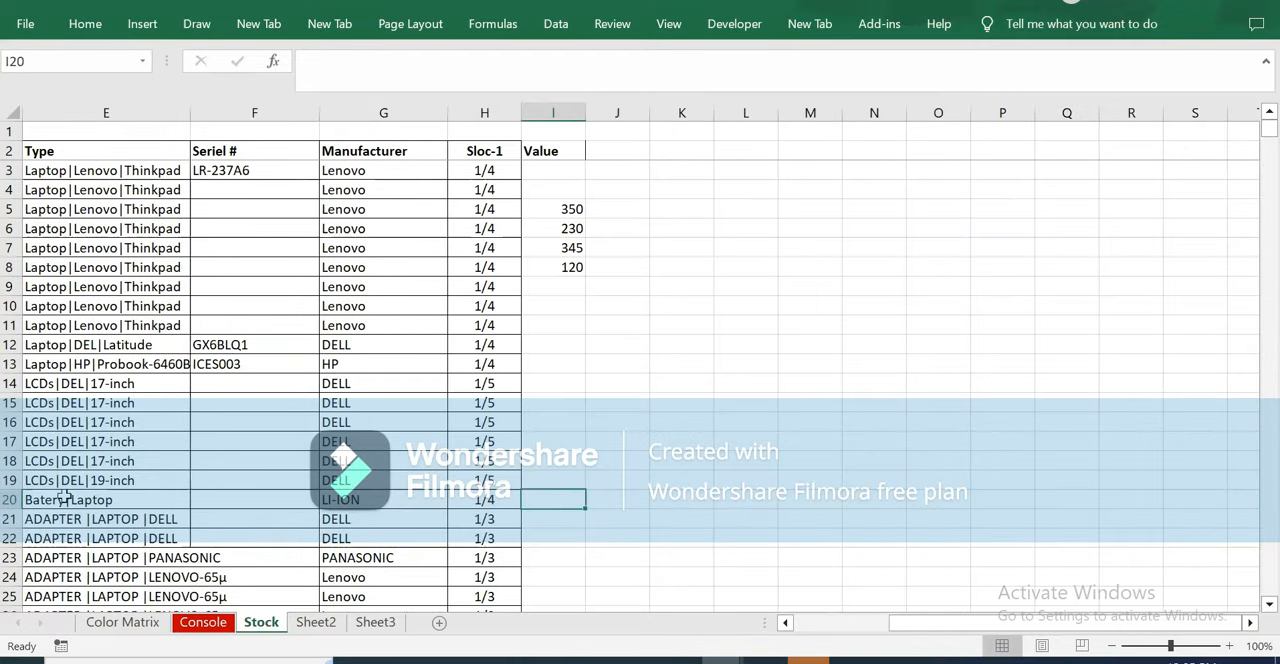
{"action": "type", "text": "300"}
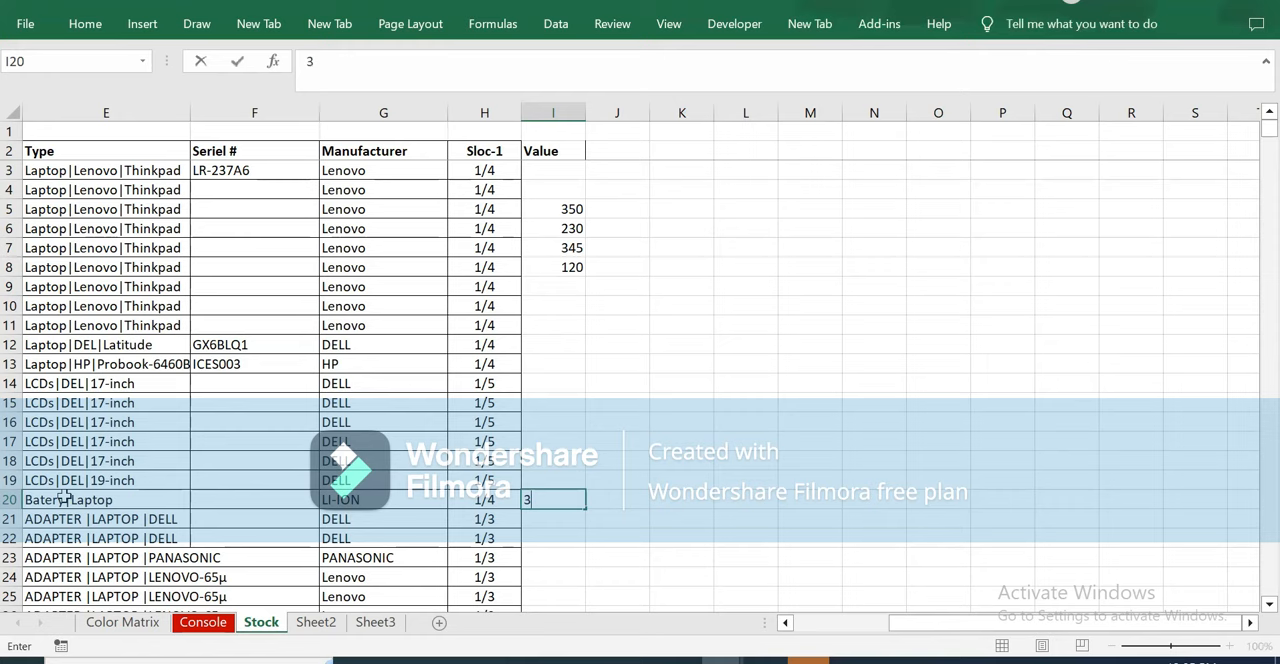
{"action": "key", "text": "Return"}
Enter 450 in the Value column (I24) for teal sticker 22 and return to the Console sheet.
{"action": "key", "text": "Left"}
{"action": "key", "text": "Left"}
{"action": "key", "text": "Left"}
{"action": "key", "text": "Left"}
{"action": "key", "text": "Left"}
{"action": "key", "text": "Left"}
{"action": "key", "text": "Left"}
{"action": "key", "text": "Left"}
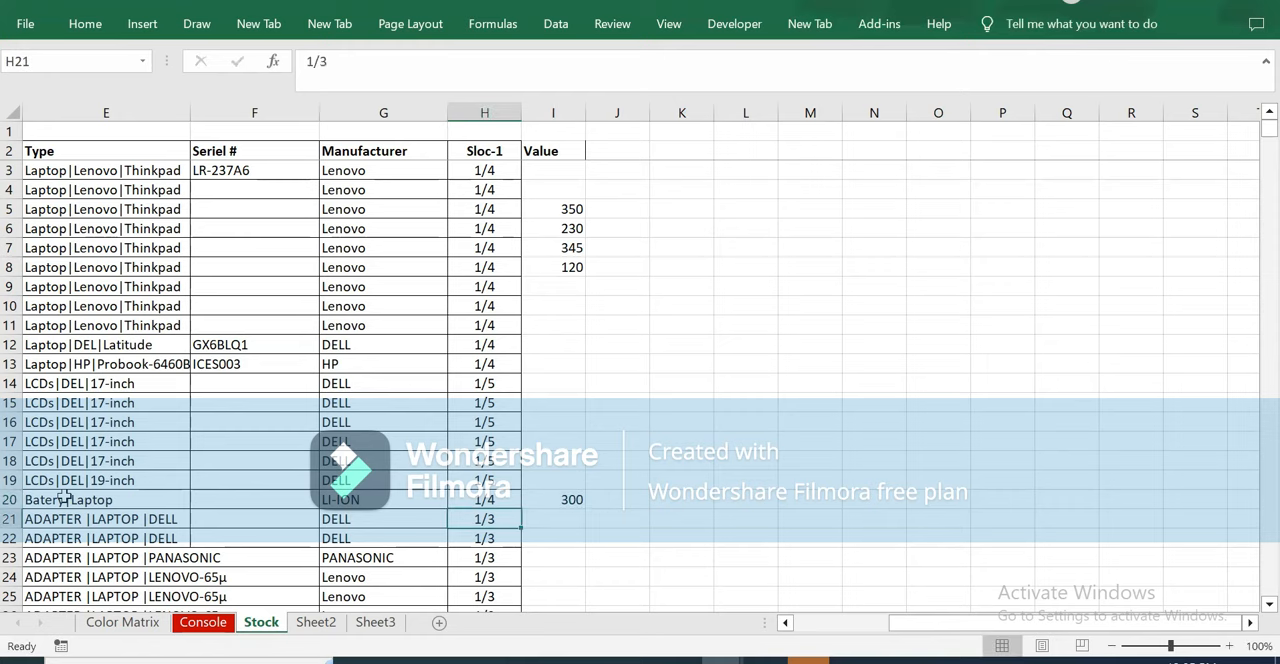
{"action": "key", "text": "Down"}
{"action": "key", "text": "Down"}
{"action": "key", "text": "Down"}
{"action": "key", "text": "Right"}
{"action": "key", "text": "Right"}
{"action": "key", "text": "Right"}
{"action": "key", "text": "Right"}
{"action": "key", "text": "Right"}
{"action": "key", "text": "Right"}
{"action": "key", "text": "Right"}
{"action": "key", "text": "Right"}
{"action": "key", "text": "Right"}
{"action": "key", "text": "Right"}
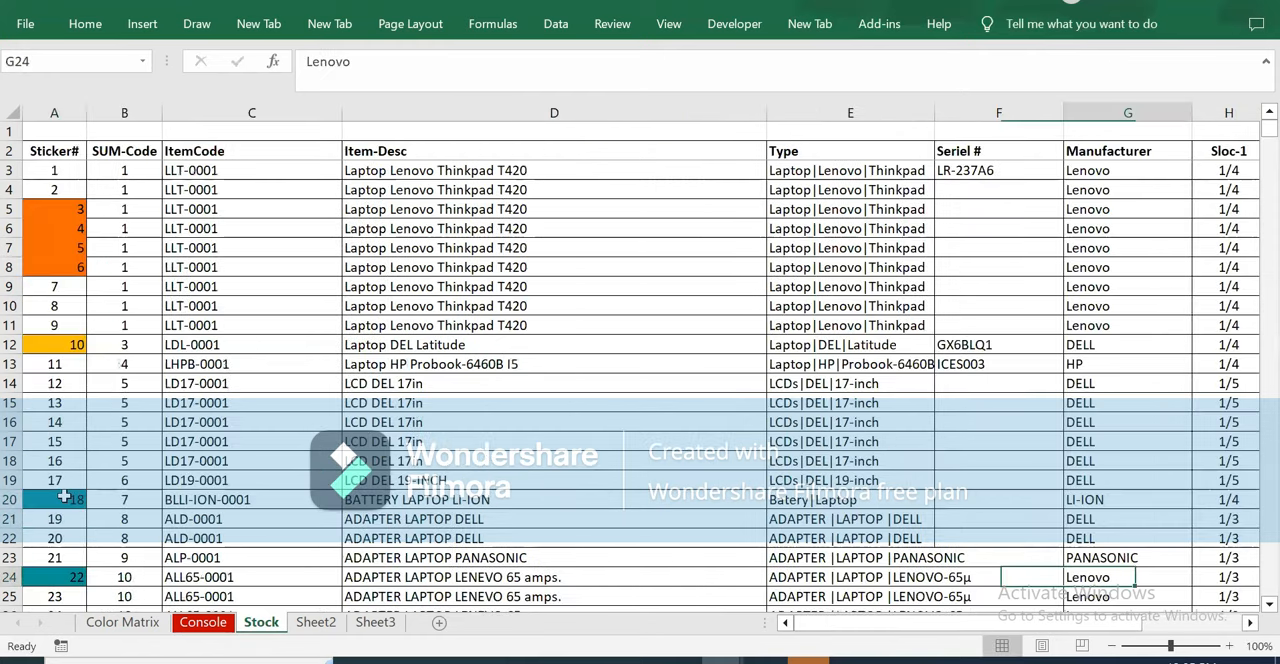
{"action": "key", "text": "Left"}
{"action": "key", "text": "Left"}
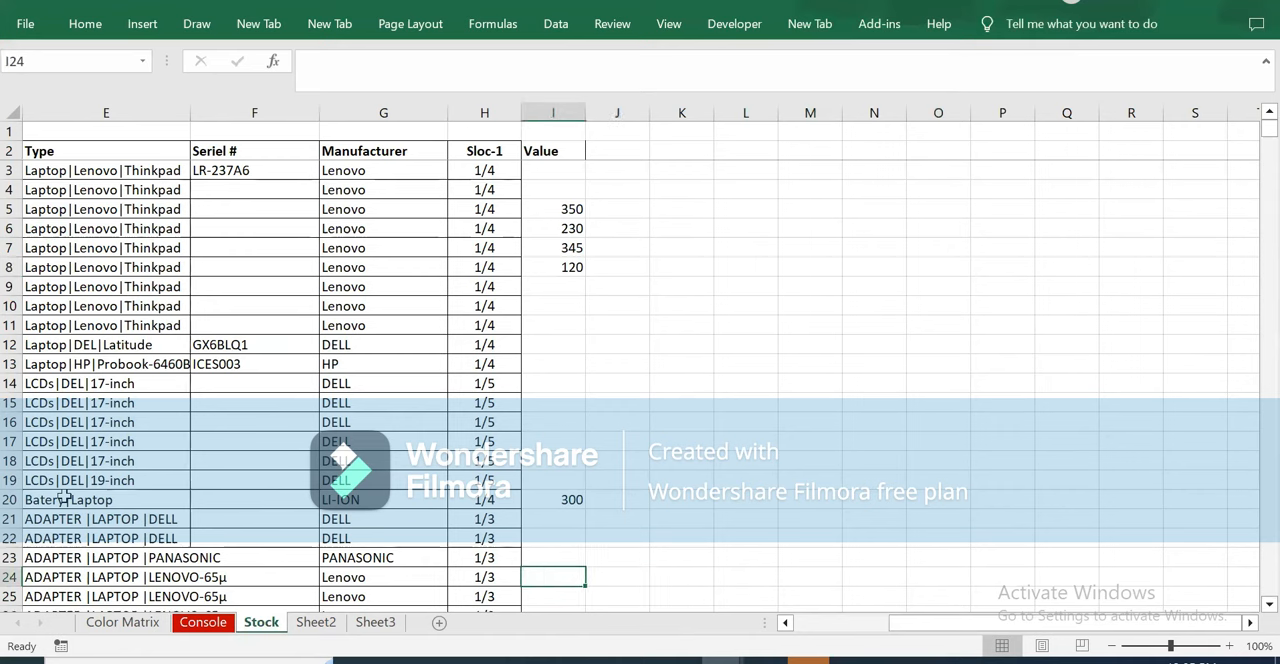
{"action": "type", "text": "450"}
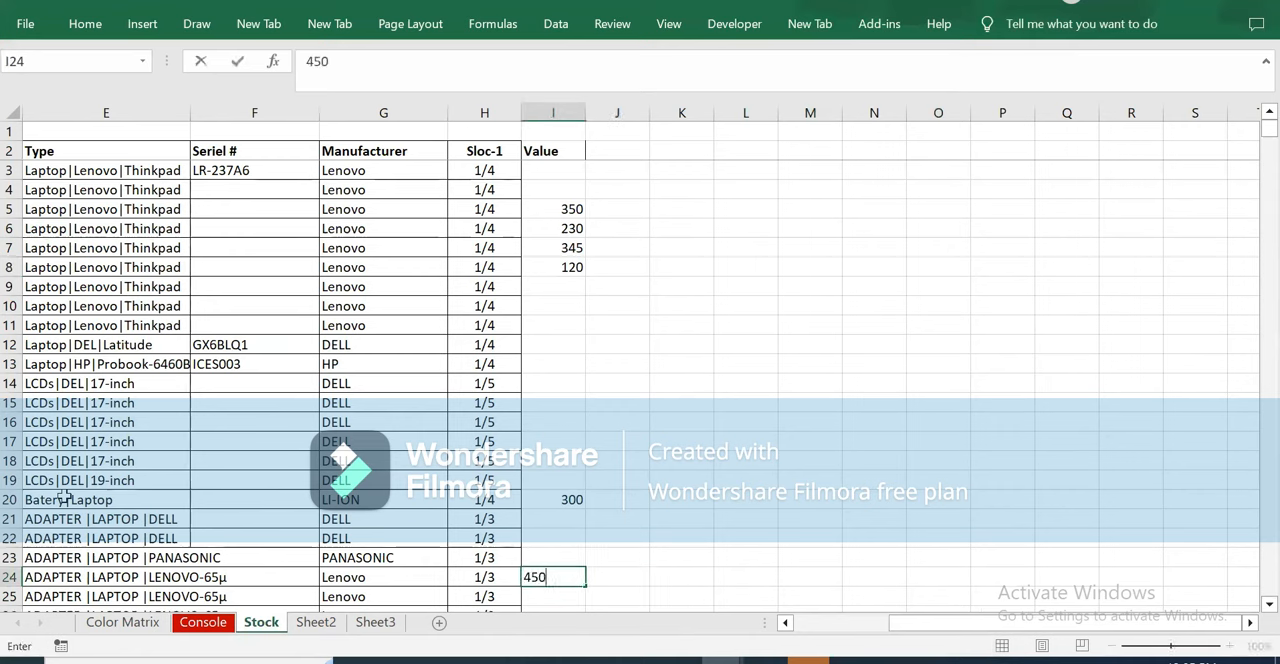
{"action": "key", "text": "Return"}
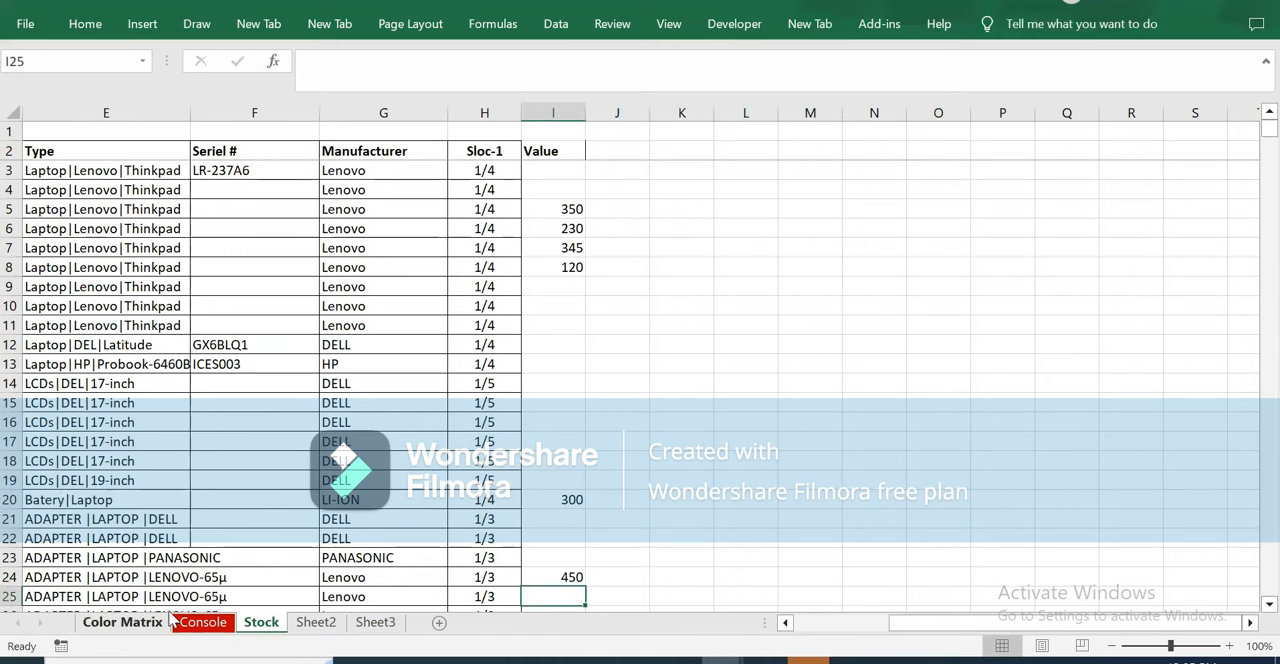
{"action": "left_click", "coordinate": [203, 625]}
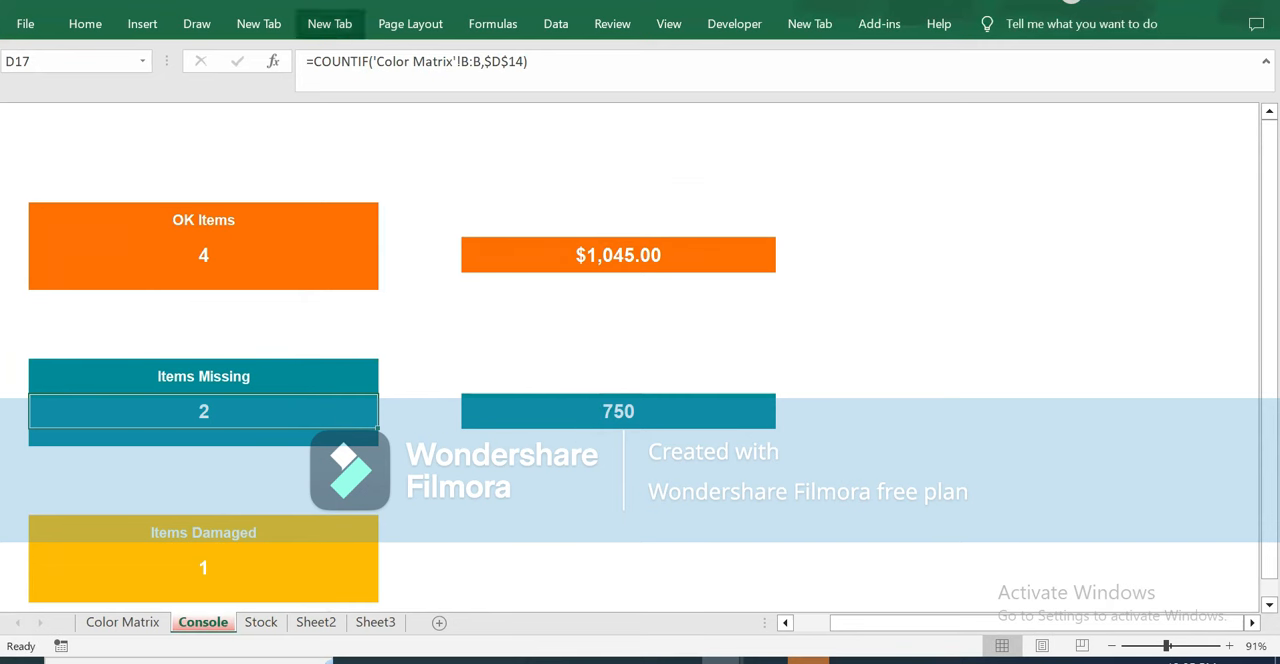
Apply the Currency number format to the Items Missing count in D17.
{"action": "left_click", "coordinate": [86, 24]}
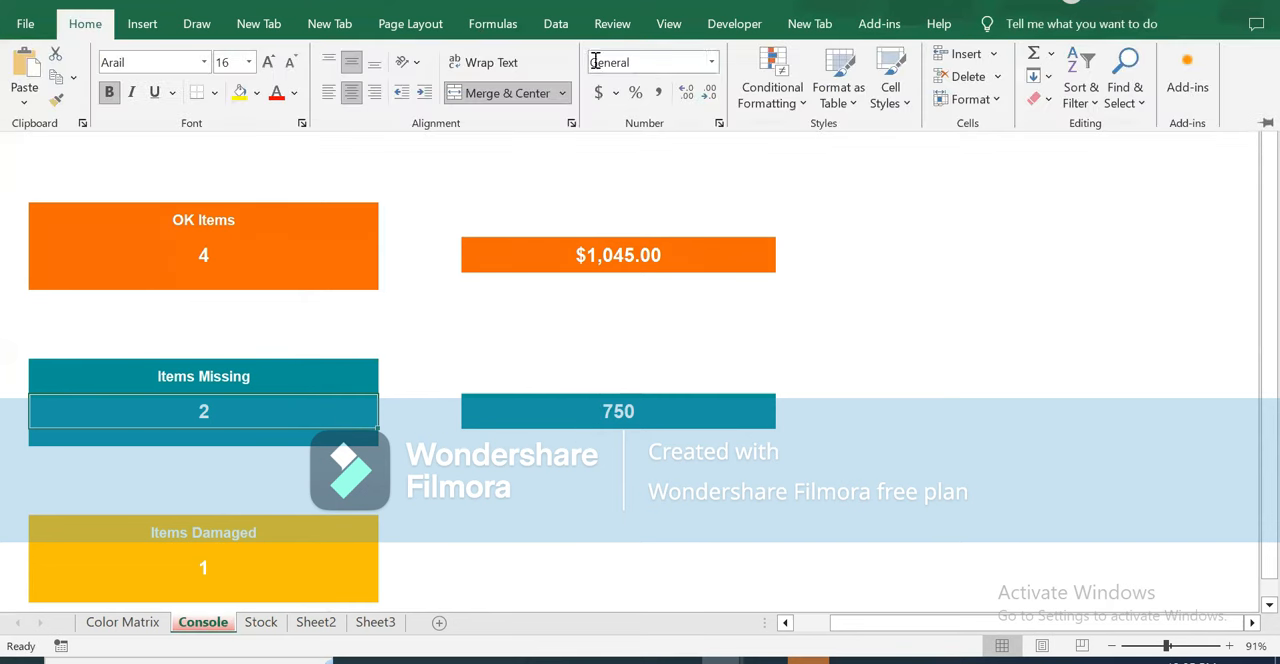
{"action": "left_click", "coordinate": [712, 62]}
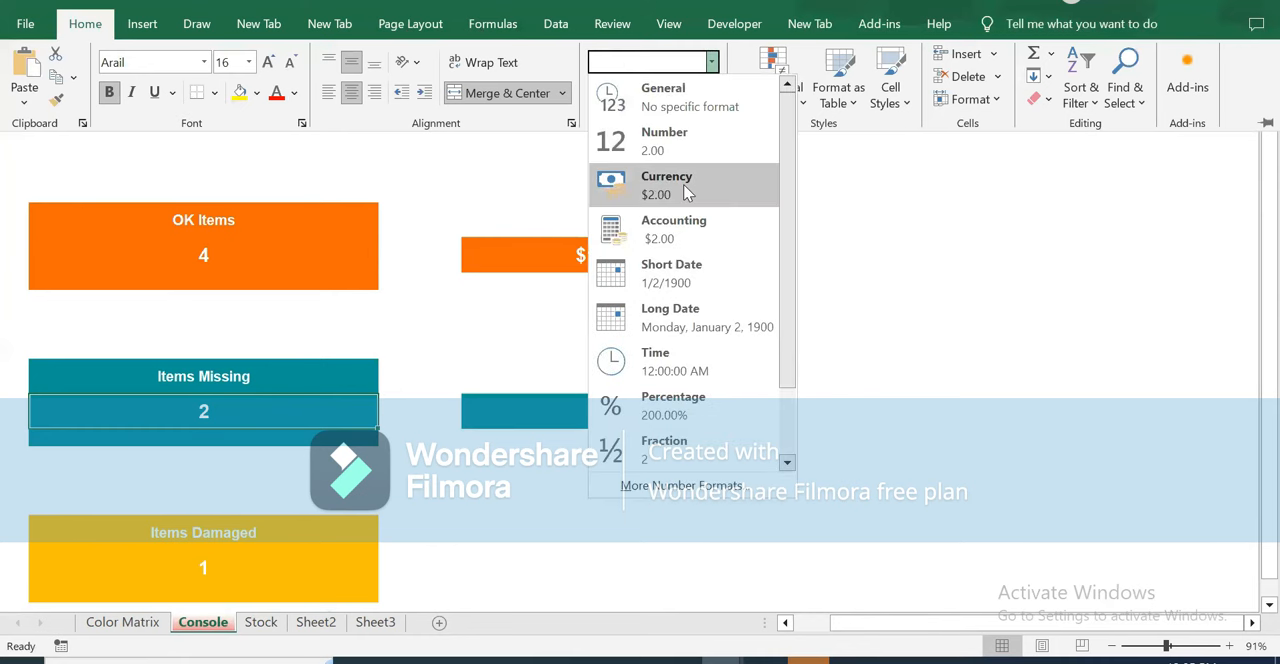
{"action": "left_click", "coordinate": [686, 190]}
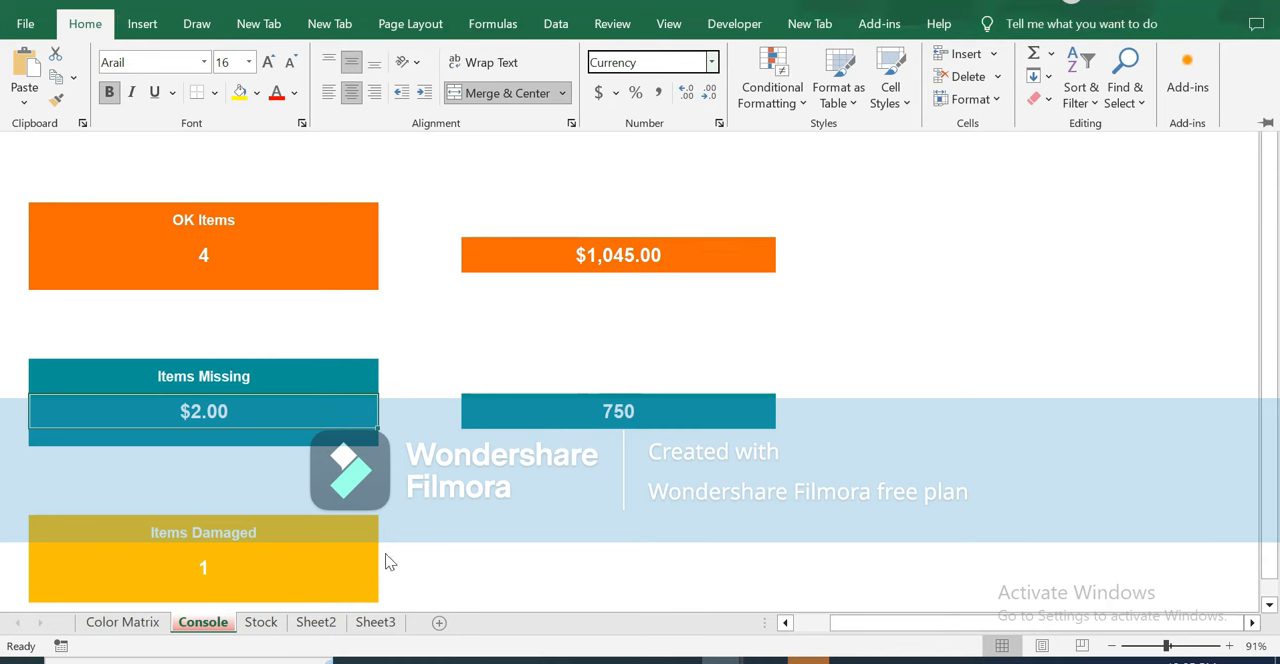
Format the Items Missing total value in L17 as Currency.
{"action": "left_click", "coordinate": [606, 410]}
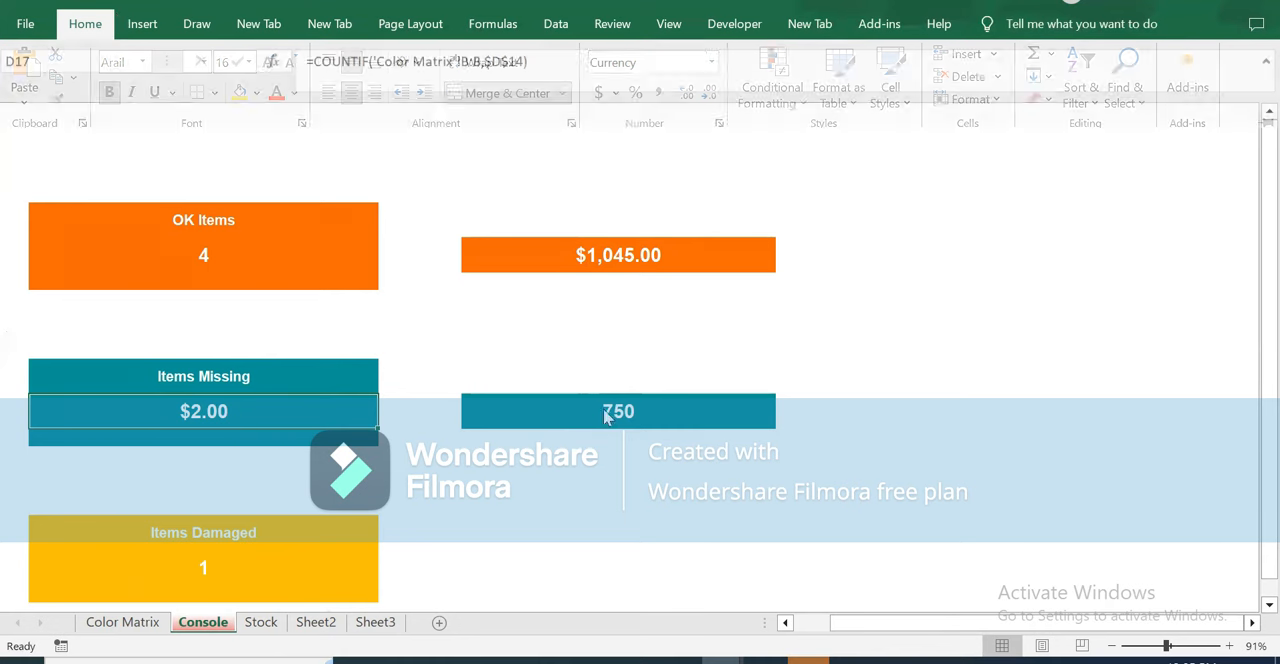
{"action": "left_click", "coordinate": [604, 410]}
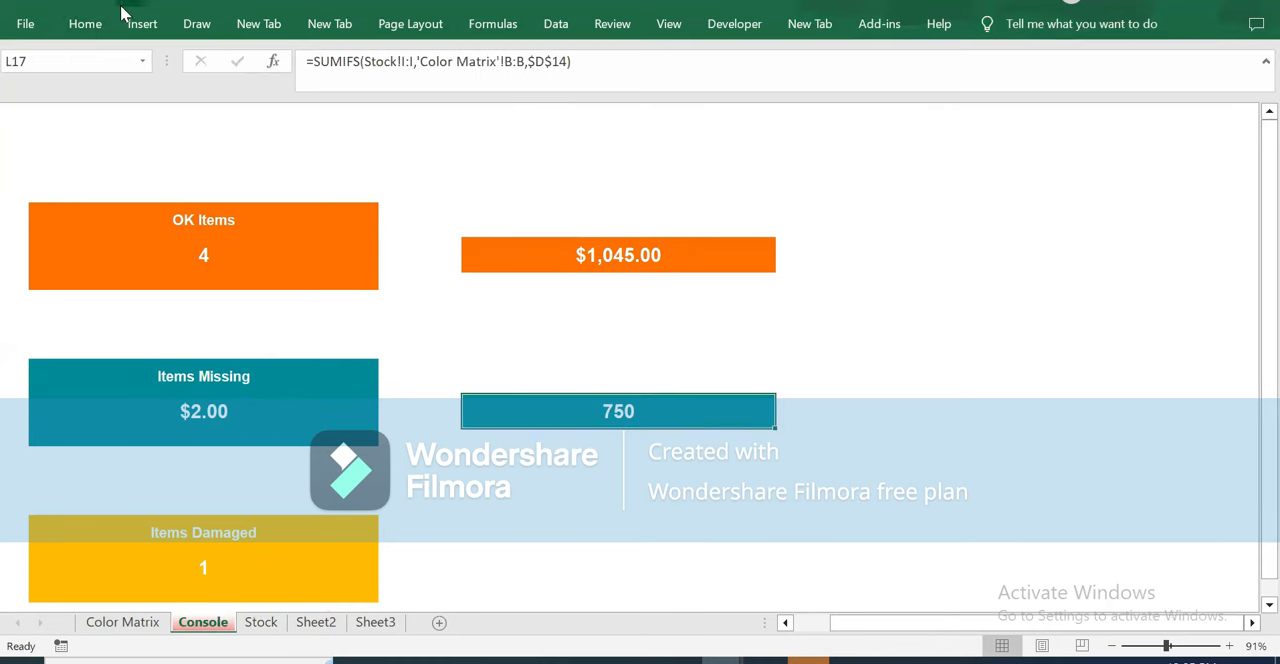
{"action": "left_click", "coordinate": [85, 24]}
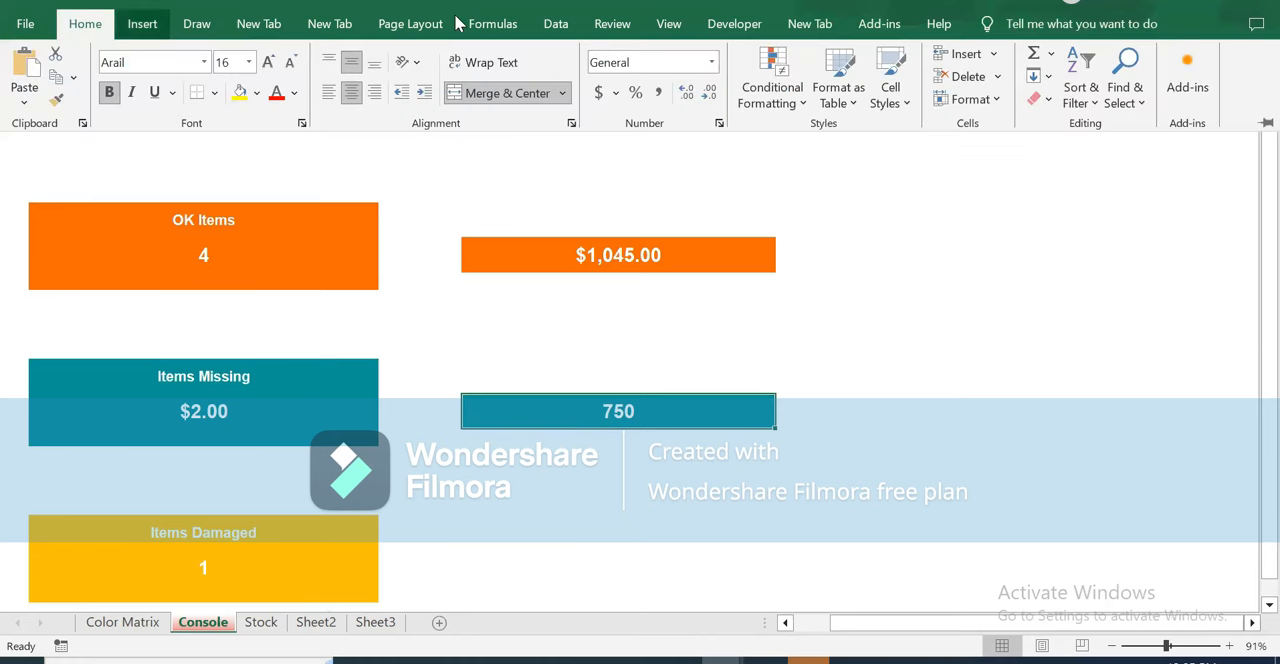
{"action": "left_click", "coordinate": [713, 62]}
{"action": "left_click", "coordinate": [686, 192]}
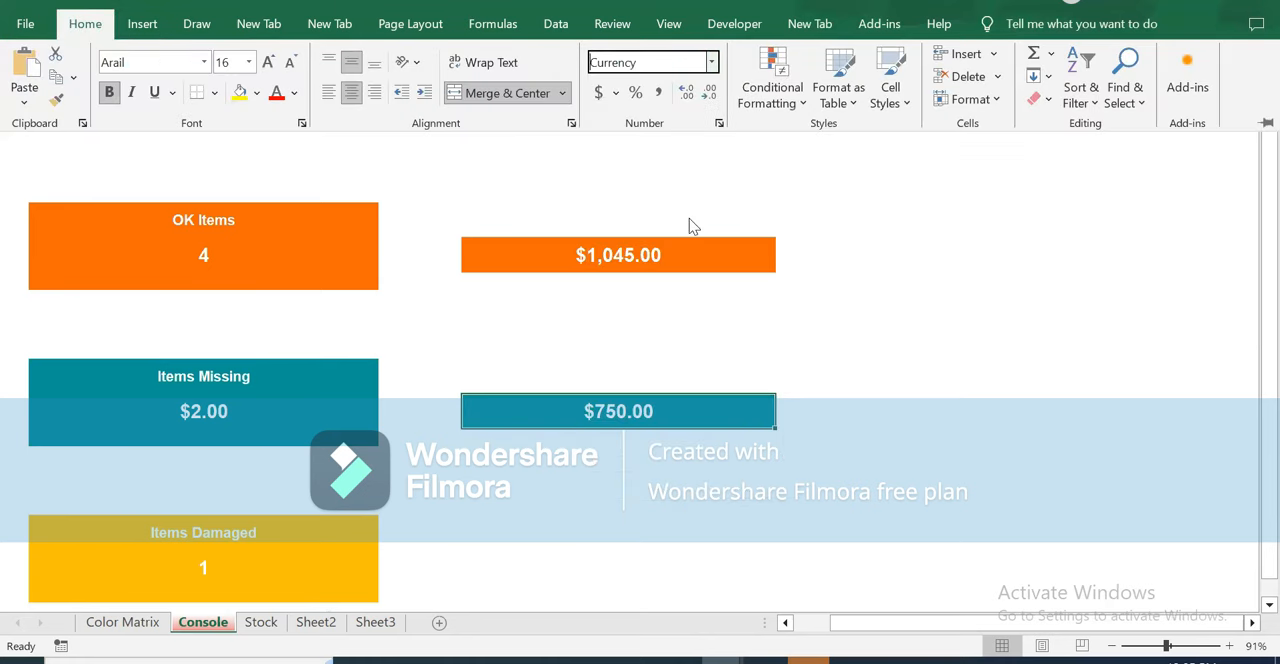
Set the number format of the Items Missing count in D17 back to General.
{"action": "left_click", "coordinate": [213, 413]}
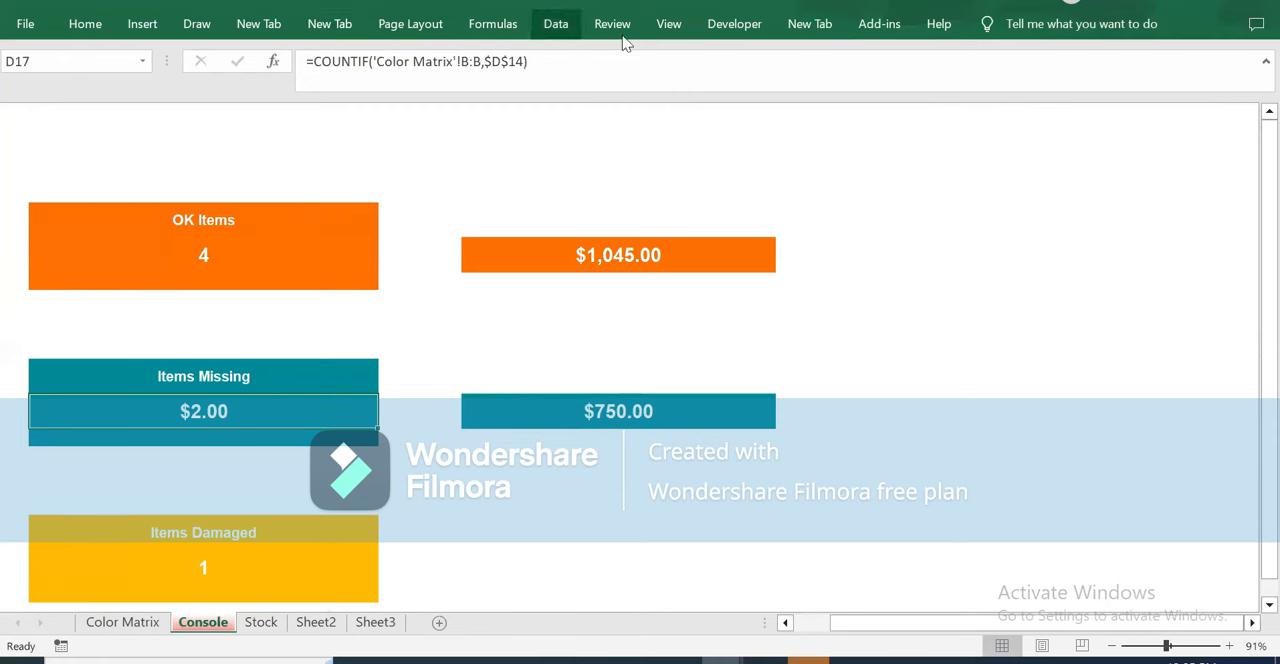
{"action": "left_click", "coordinate": [97, 25]}
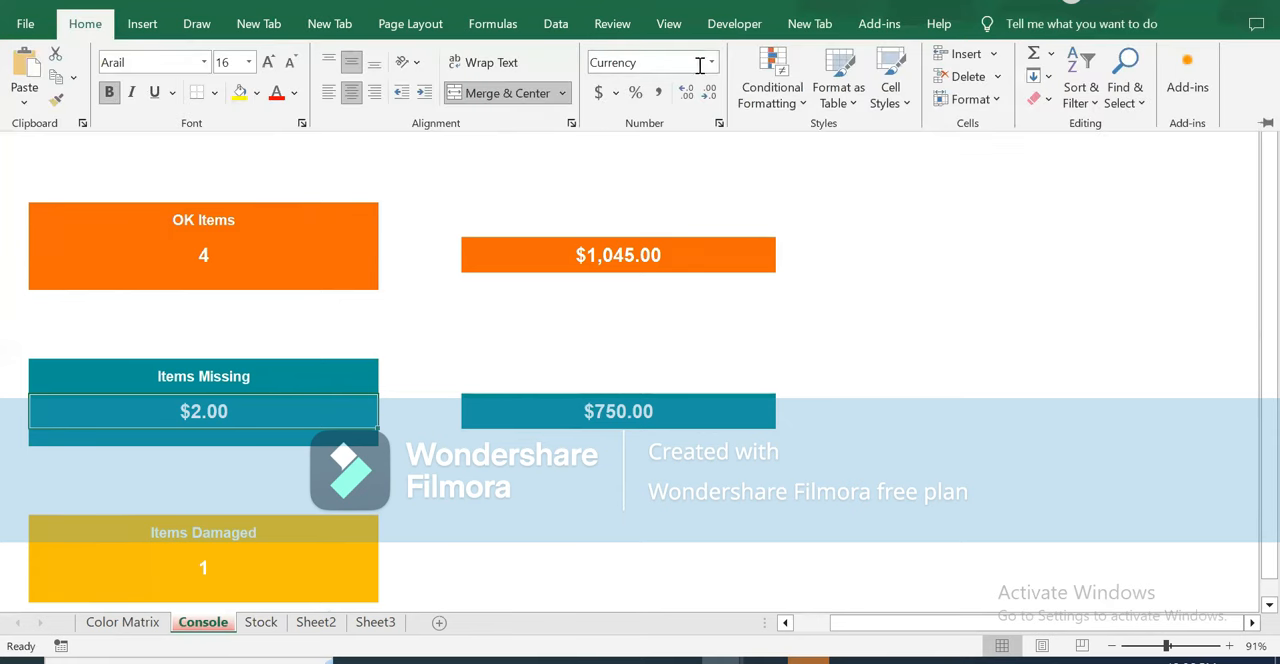
{"action": "left_click", "coordinate": [711, 62]}
{"action": "left_click", "coordinate": [640, 97]}
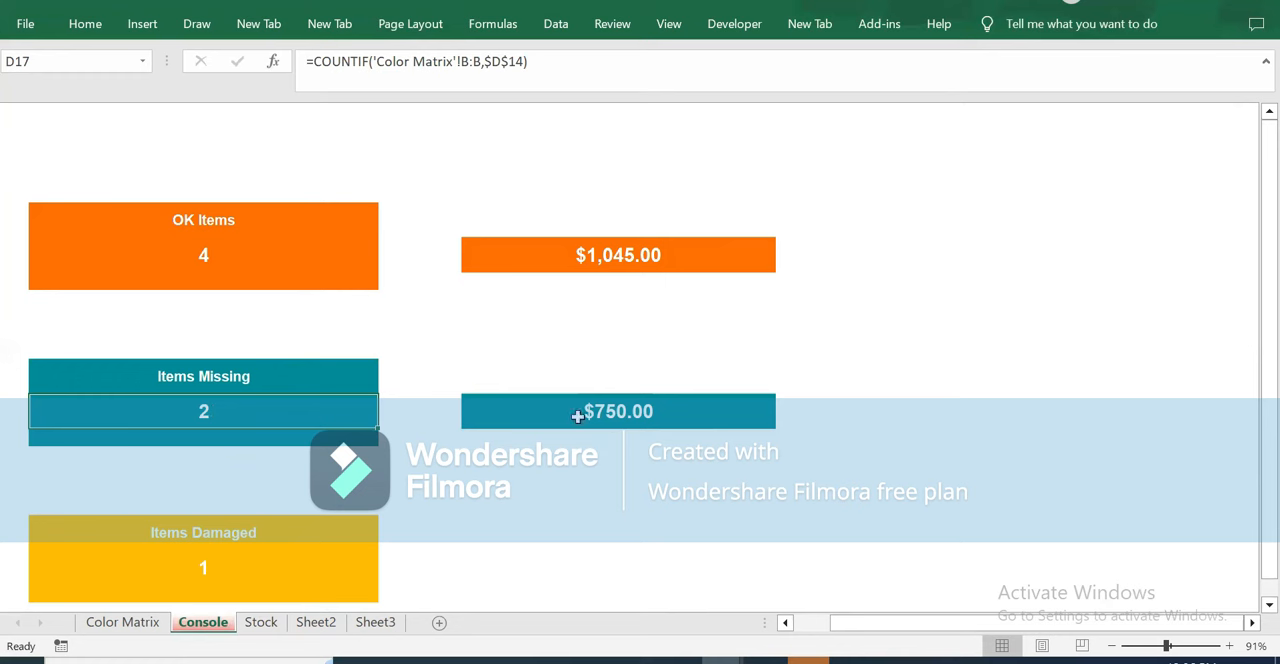
Switch between the Stock and Console sheets to compare the colored stickers with the recalculated counts and values.
{"action": "left_click", "coordinate": [527, 530]}
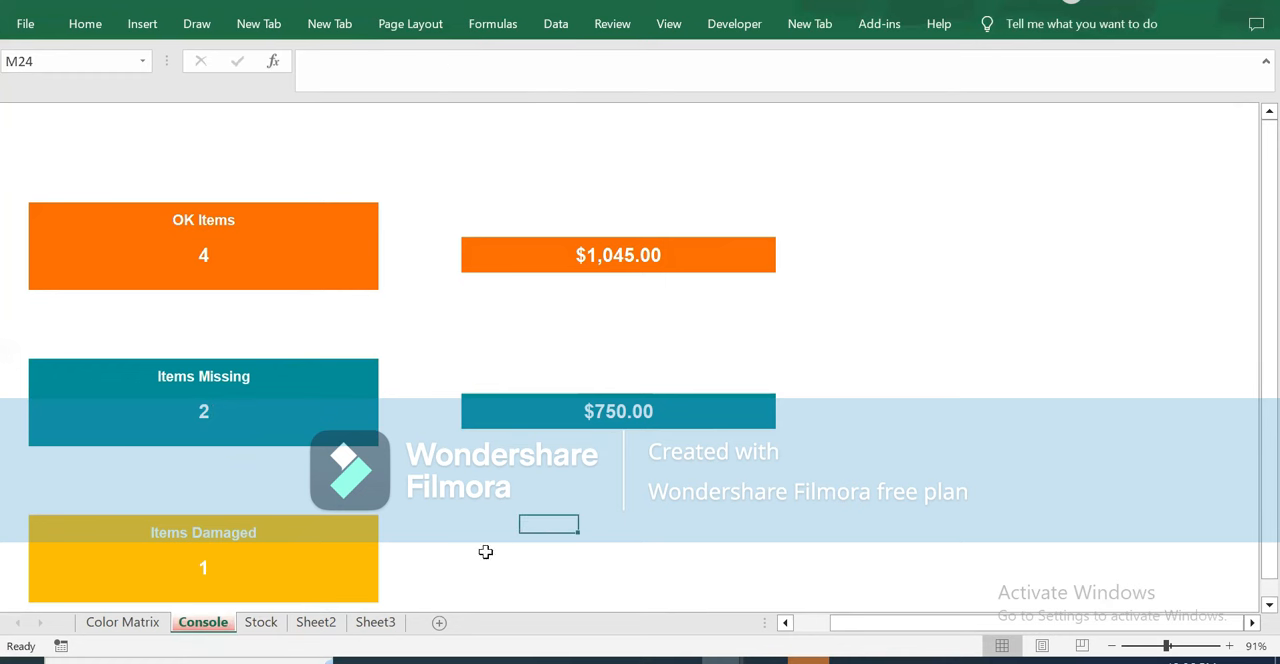
{"action": "left_click", "coordinate": [478, 532]}
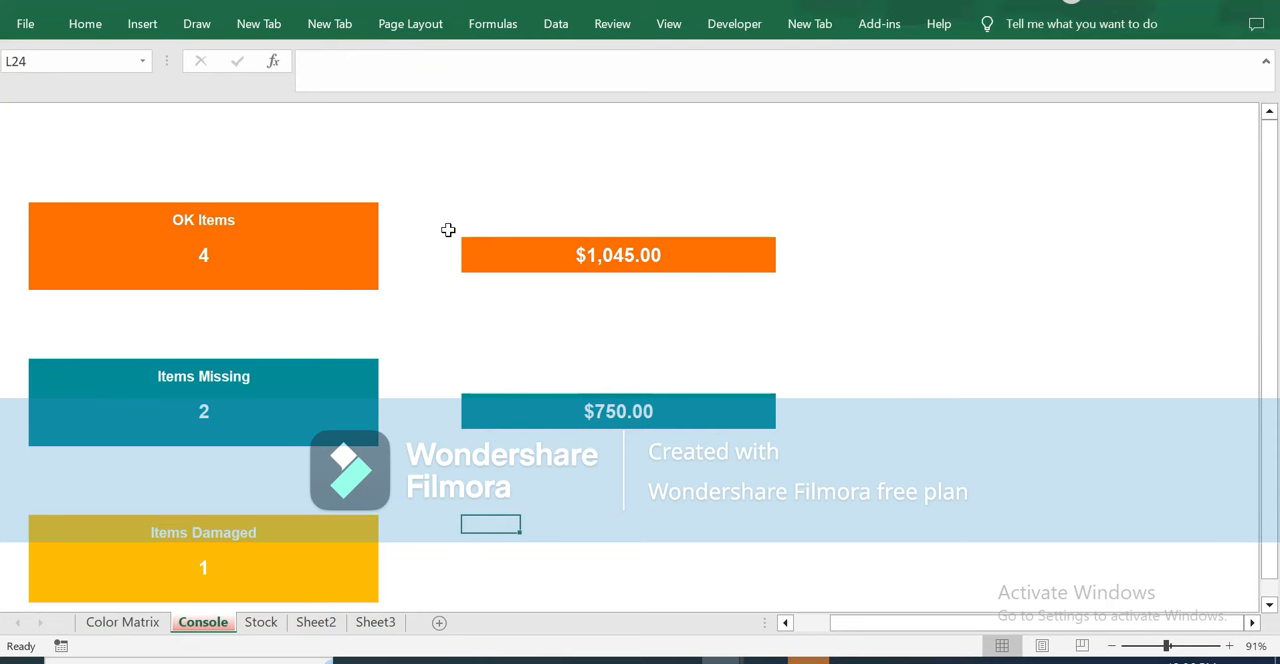
{"action": "left_click", "coordinate": [262, 622]}
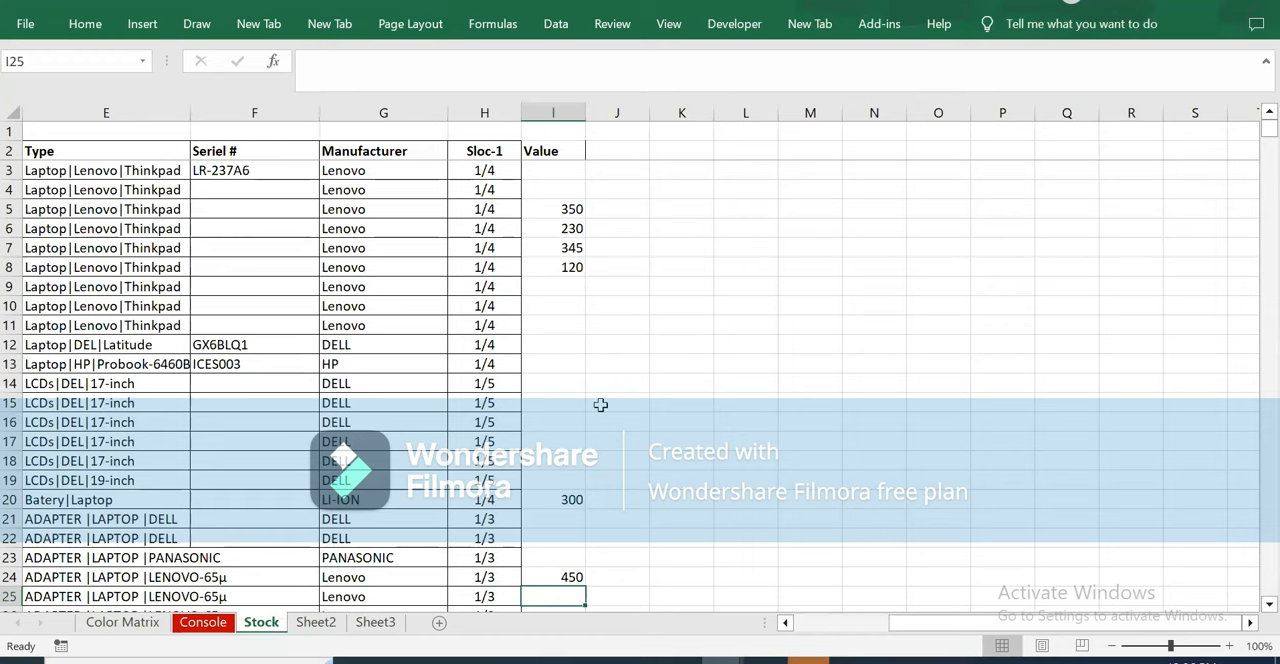
{"action": "left_click", "coordinate": [802, 626]}
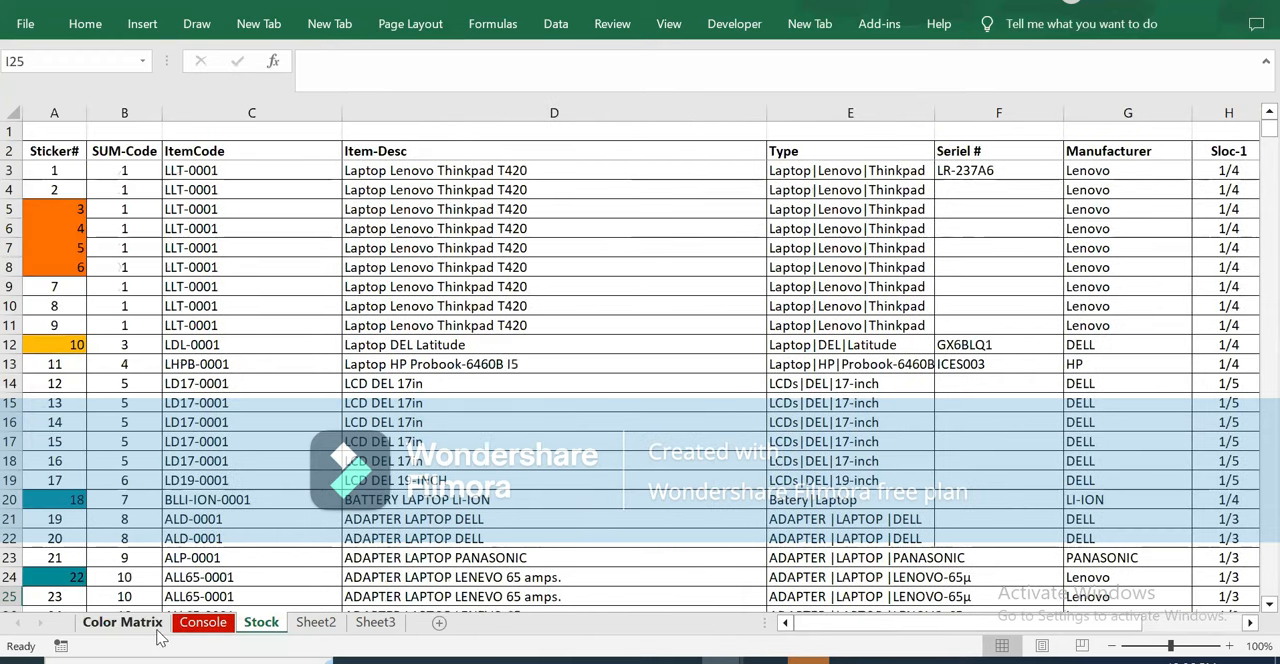
{"action": "left_click", "coordinate": [202, 622]}
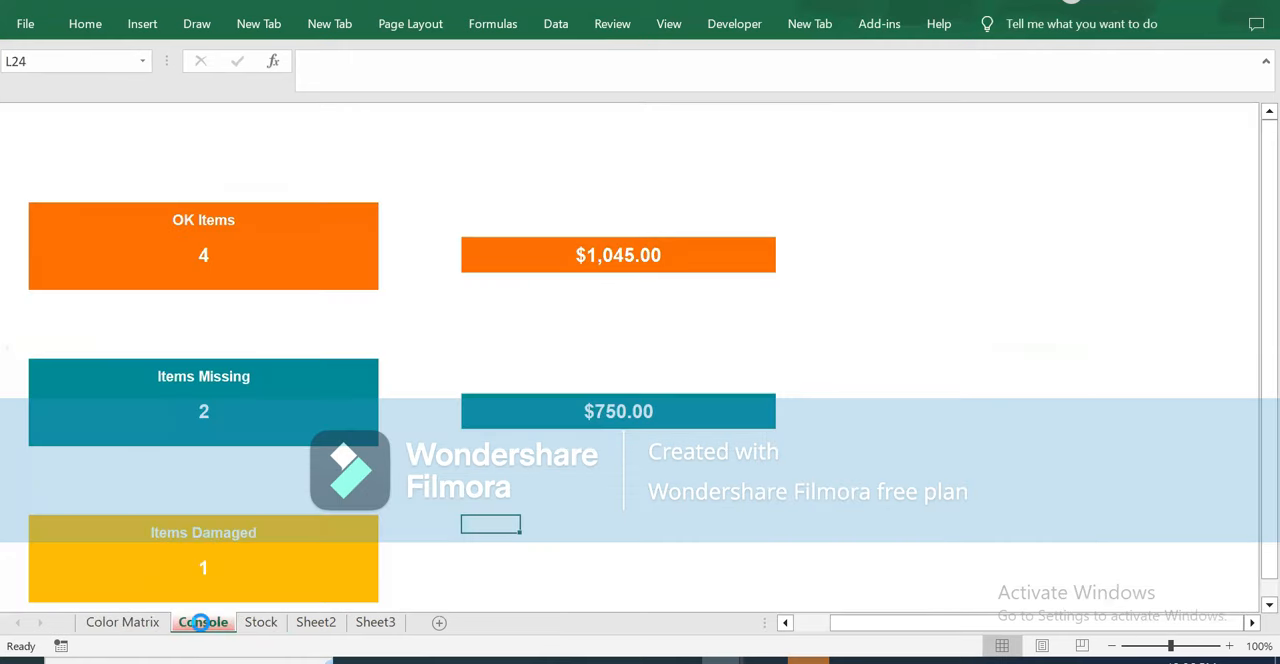
{"action": "left_click", "coordinate": [261, 622]}
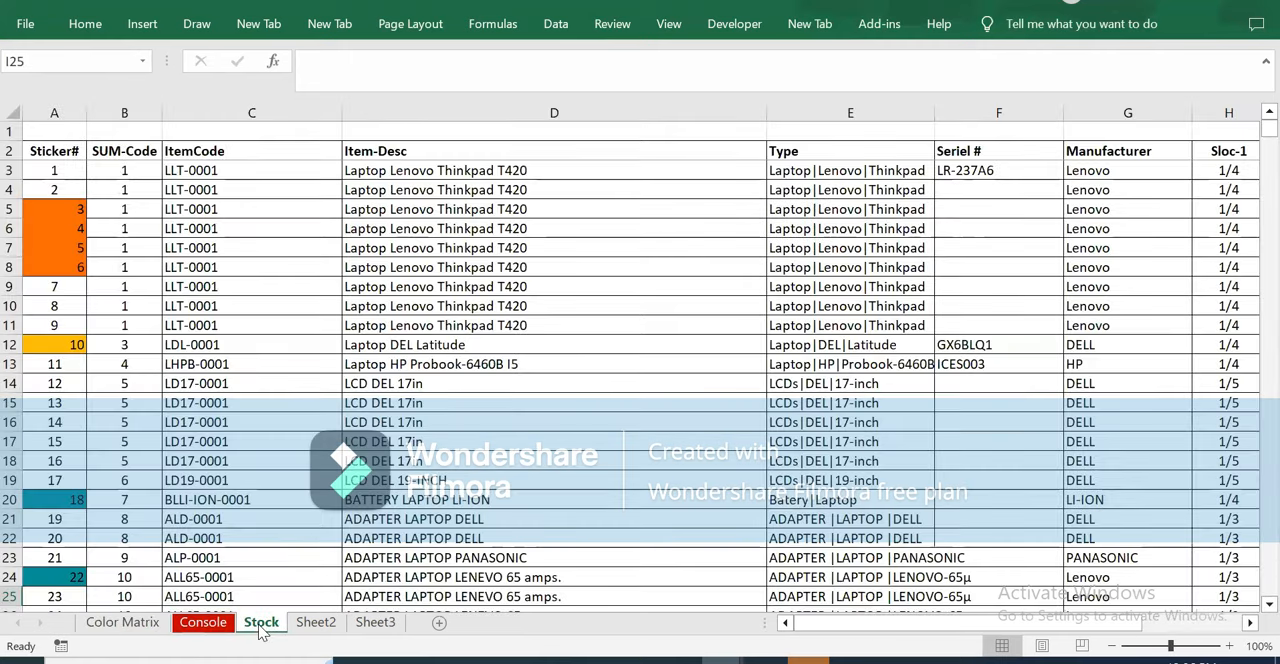
{"action": "left_click", "coordinate": [199, 620]}
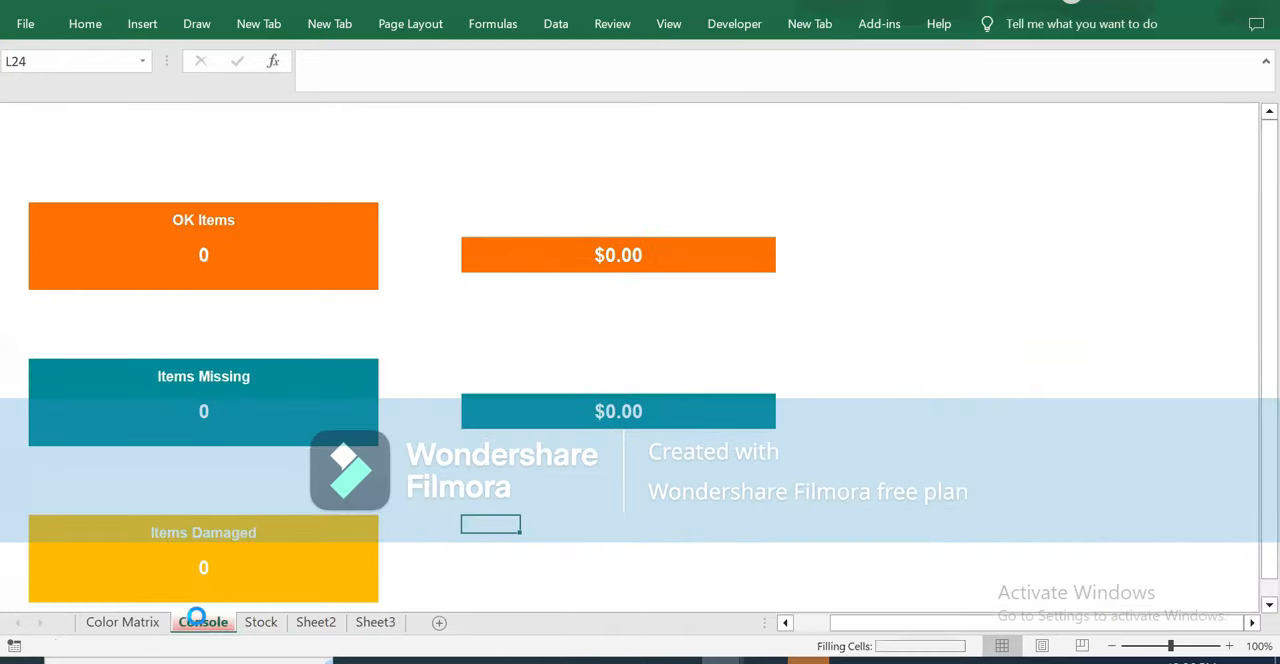
Review the Console sheet's Worksheet_Activate code in the Visual Basic editor and close the editor.
{"action": "right_click", "coordinate": [201, 631]}
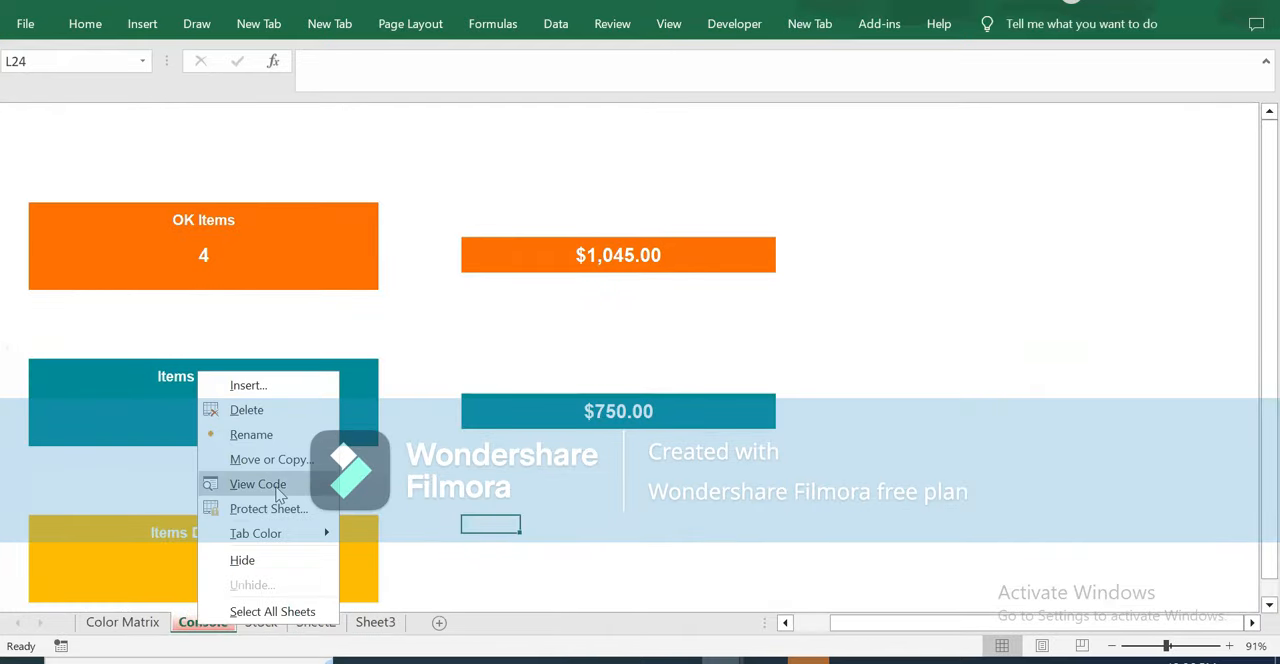
{"action": "left_click", "coordinate": [258, 484]}
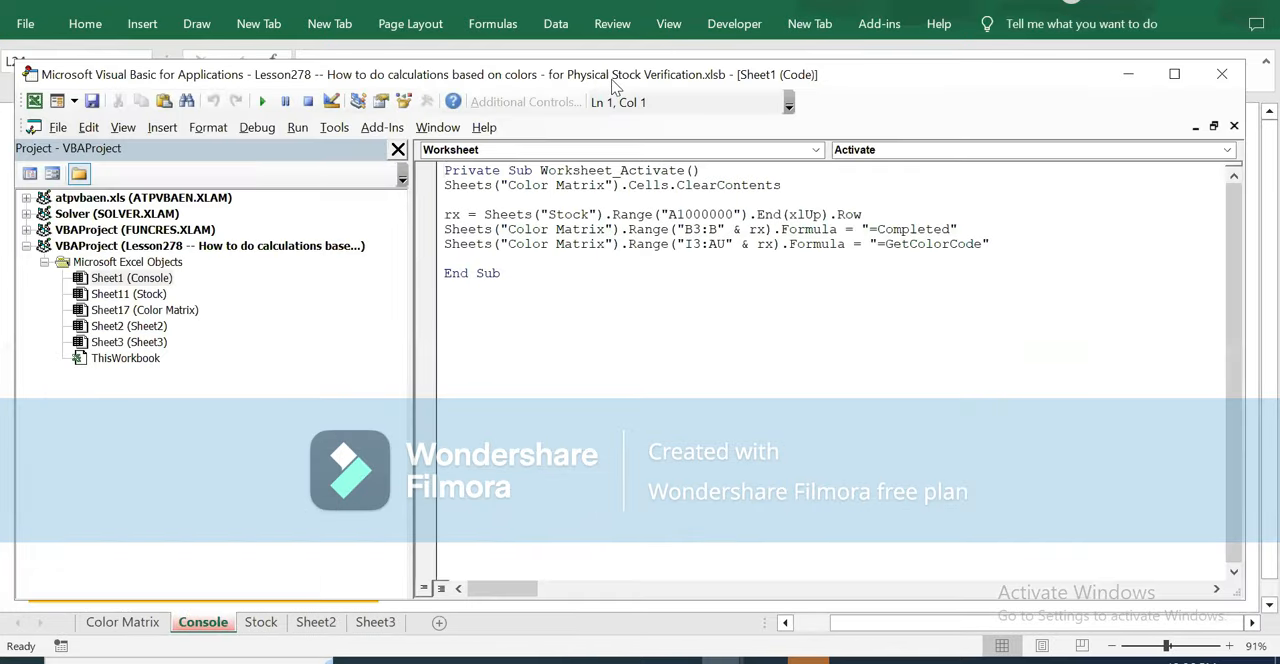
{"action": "left_click_drag", "start_coordinate": [615, 85], "coordinate": [1058, 81]}
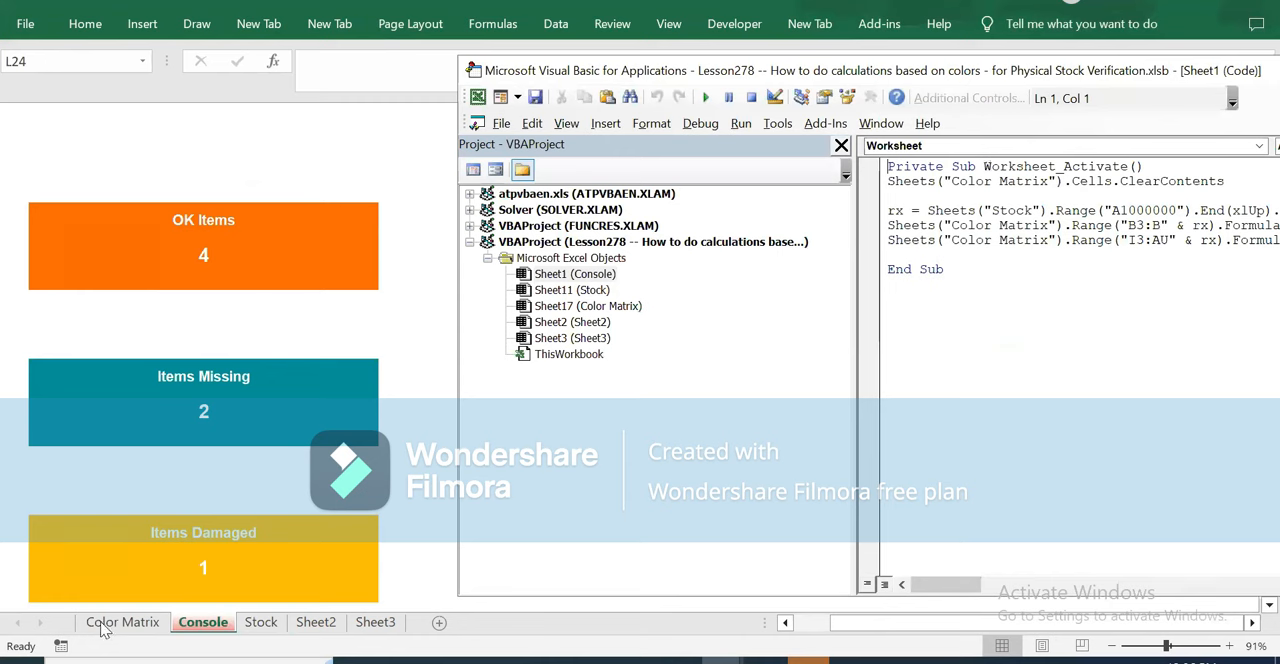
{"action": "double_click", "coordinate": [968, 72]}
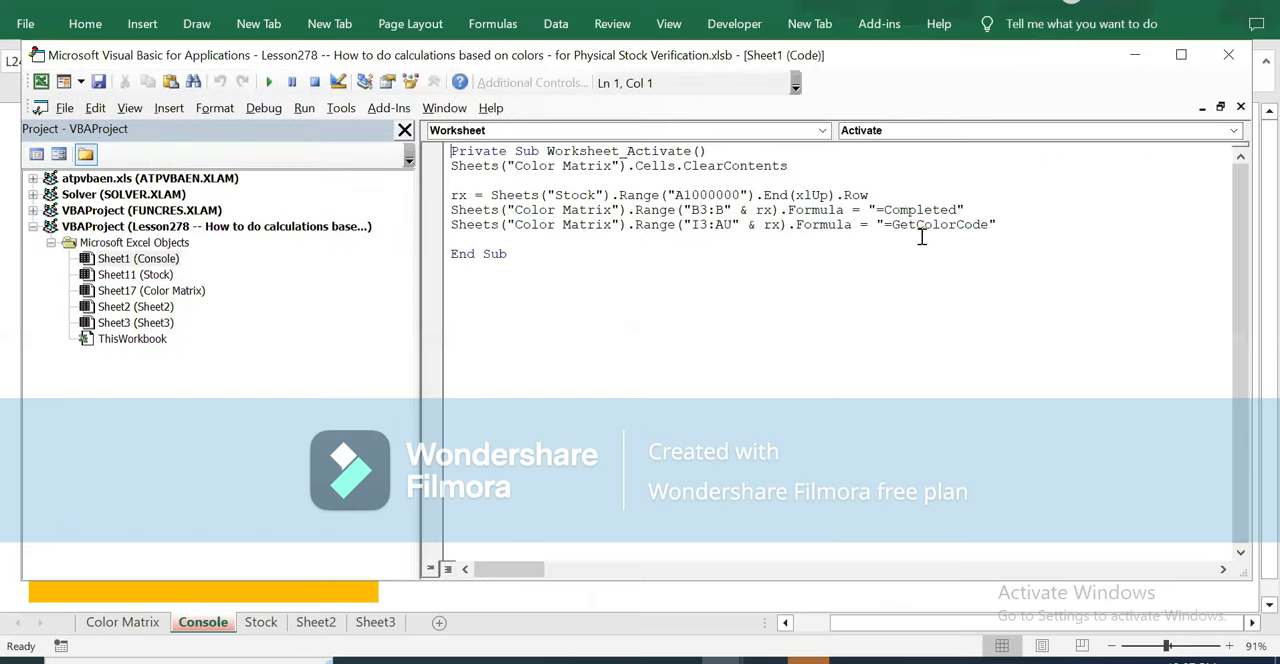
{"action": "left_click", "coordinate": [1228, 54]}
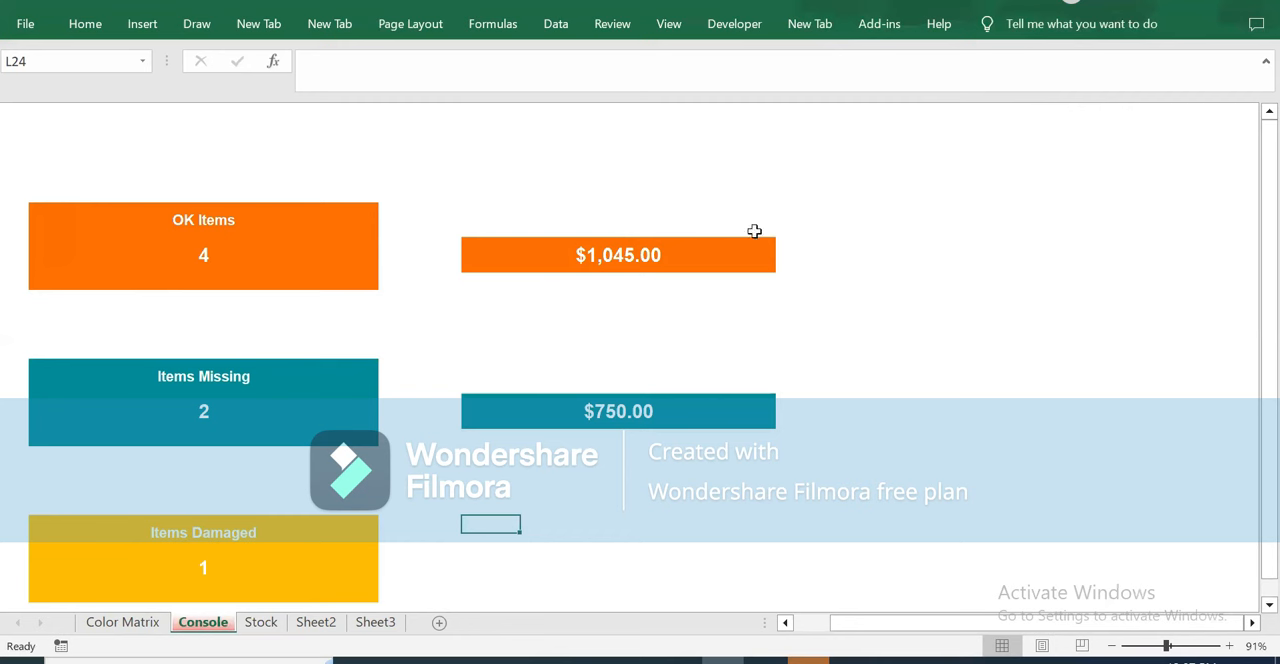